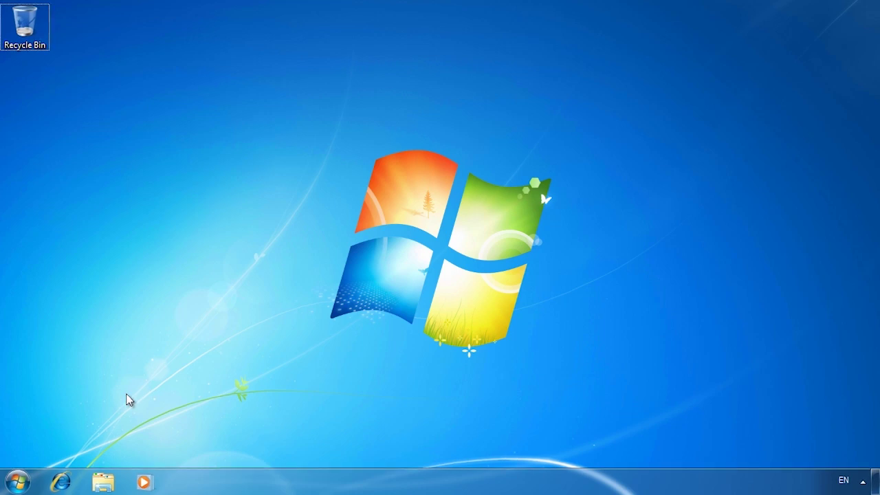
Go from the Start menu through Control Panel and System and Security to Power Options
left_click(19, 482)
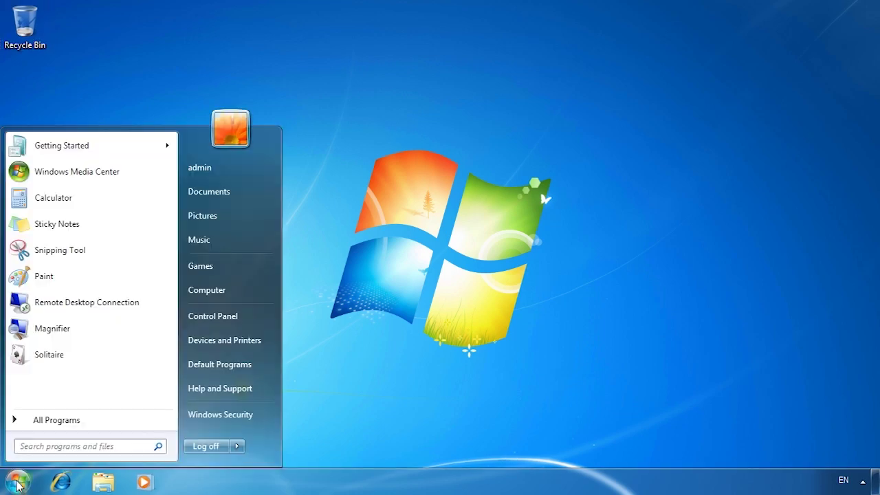
left_click(261, 317)
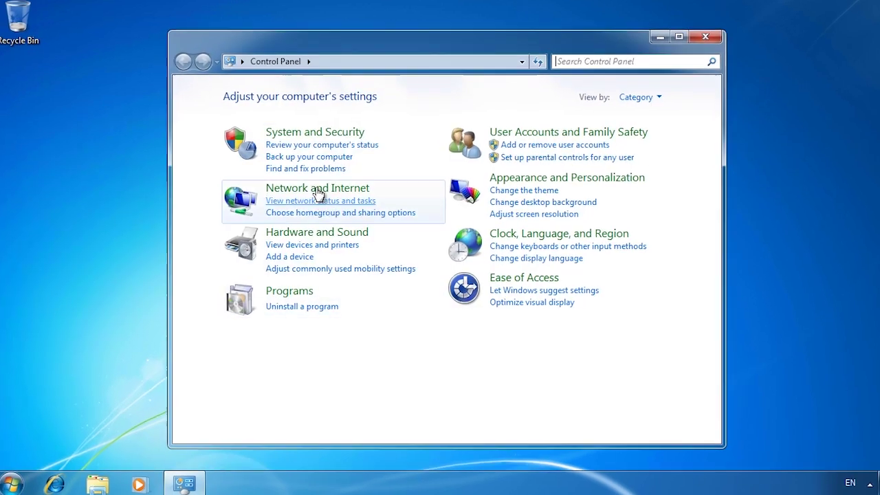
left_click(361, 134)
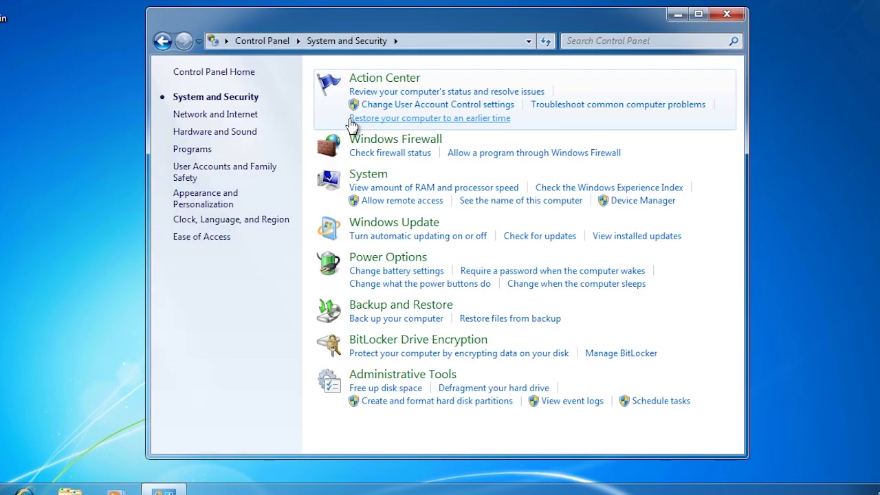
left_click(420, 261)
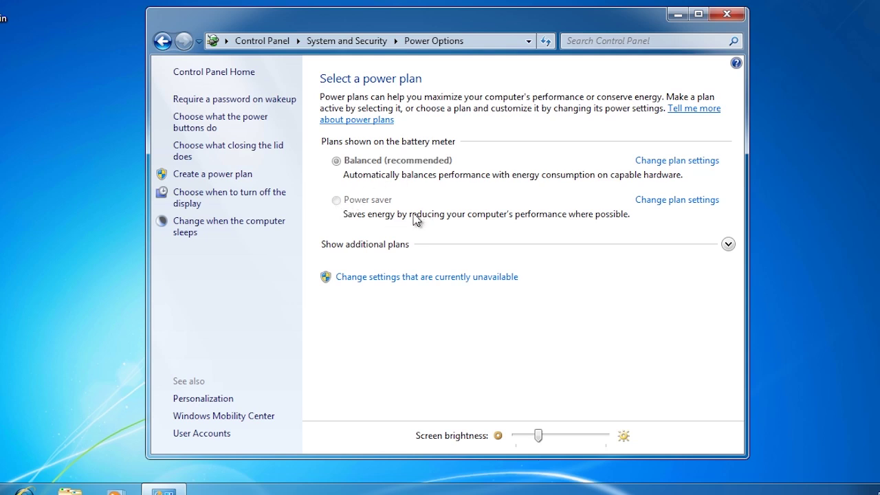
Reveal the High performance plan, then check Balanced's dim-display options without changing anything
left_click(728, 245)
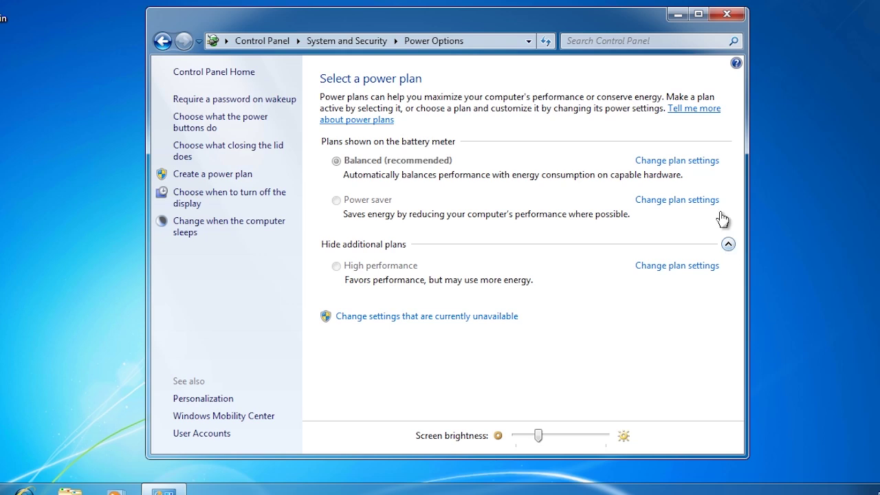
left_click(645, 162)
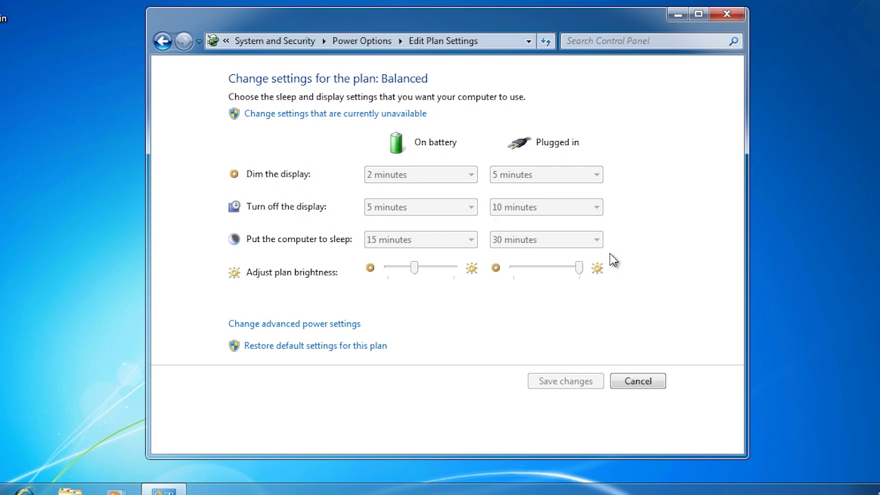
left_click(250, 115)
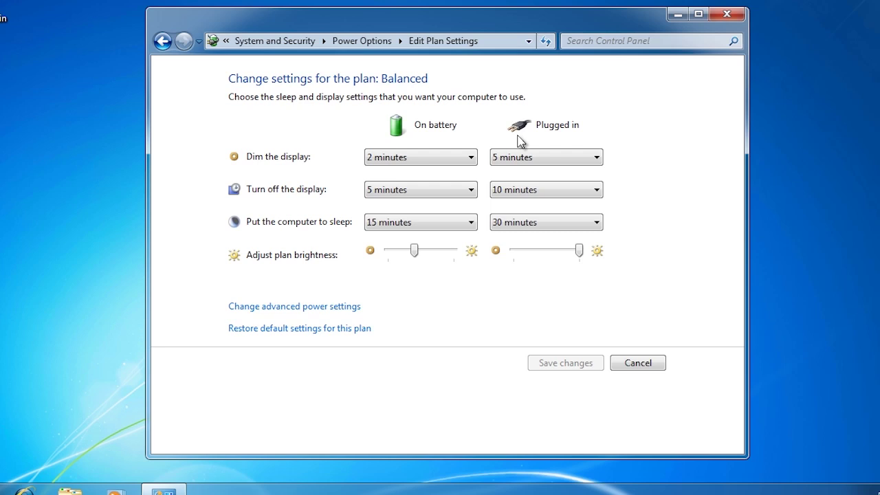
left_click(456, 158)
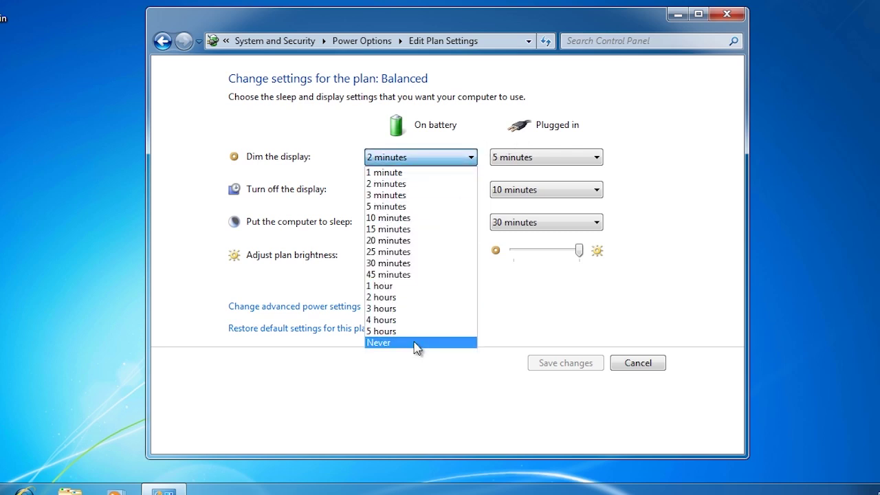
left_click(435, 406)
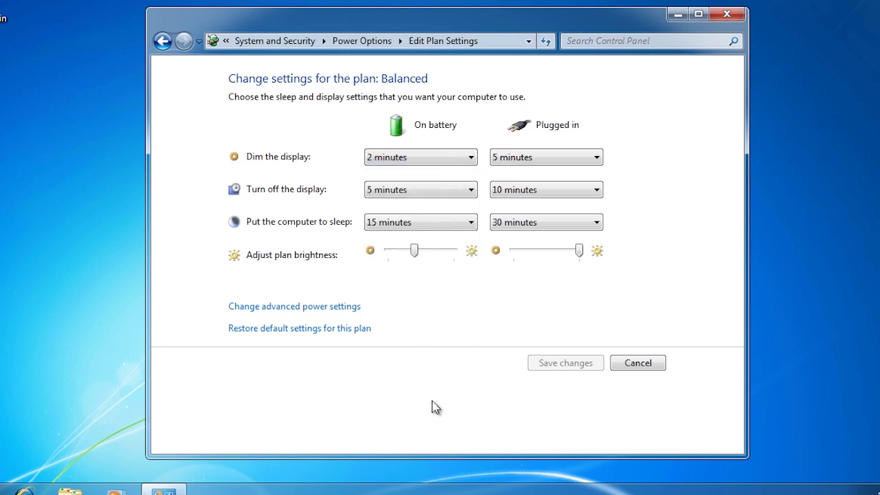
left_click(165, 45)
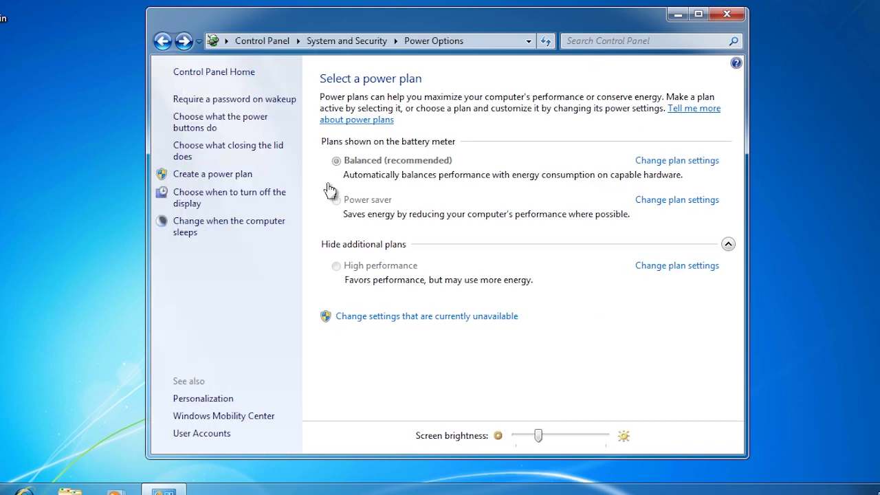
left_click(659, 267)
left_click(308, 113)
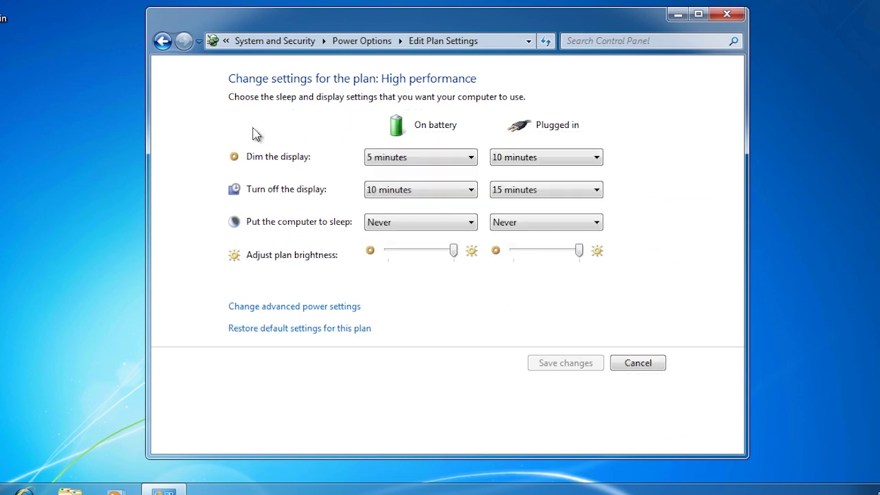
left_click(461, 222)
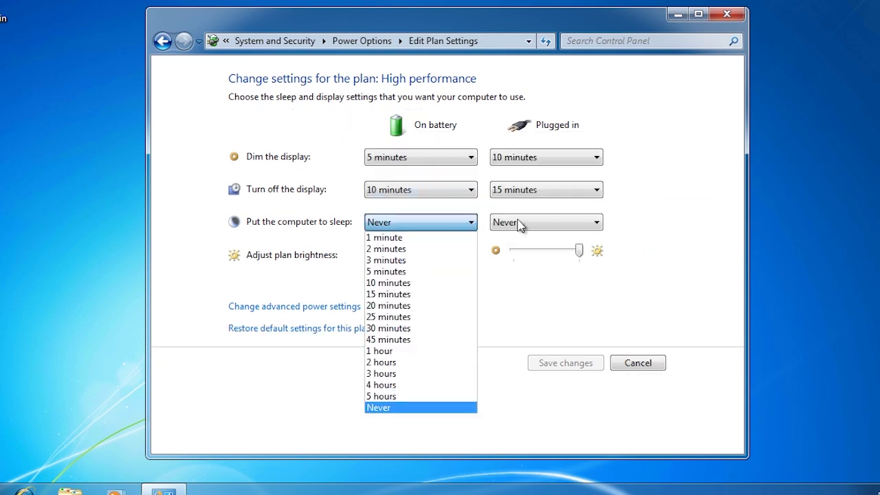
left_click(590, 223)
left_click(590, 223)
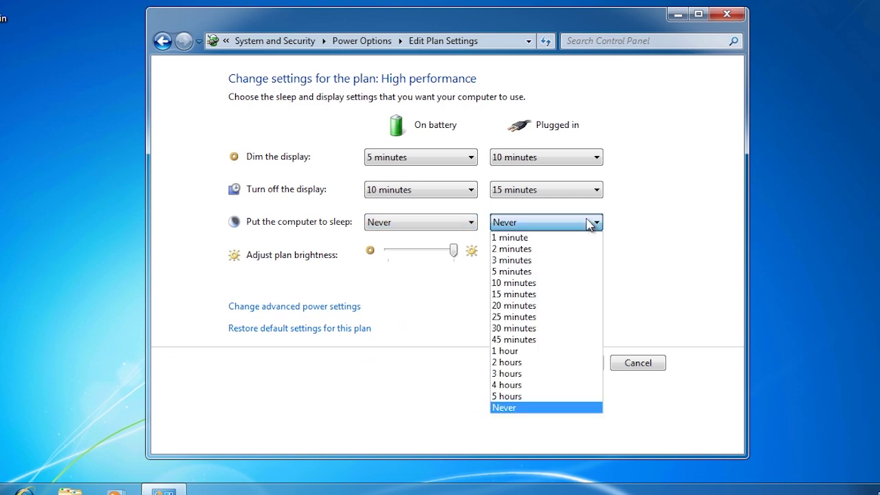
left_click(589, 223)
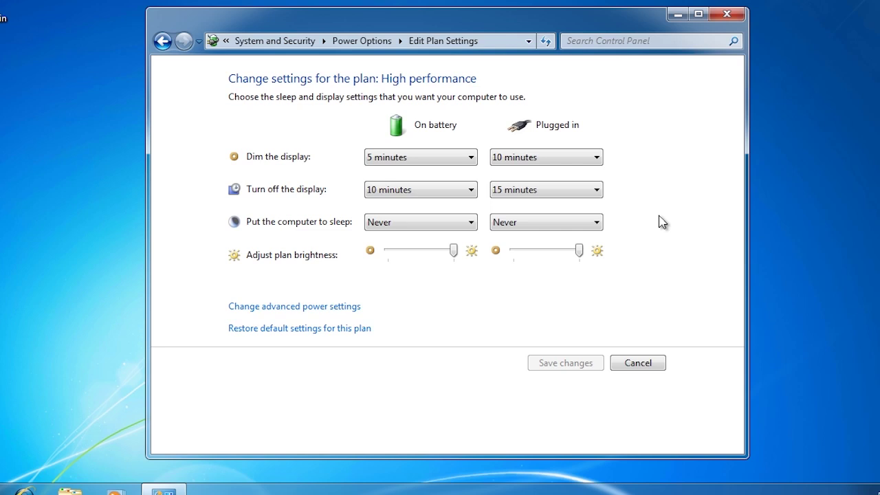
left_click(165, 45)
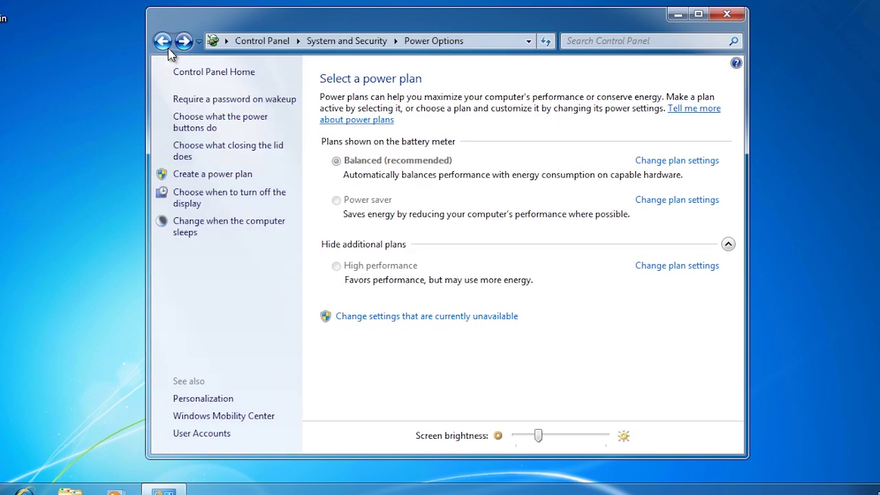
Start a new power plan based on High performance named 'Ultra High Performace'
left_click(182, 178)
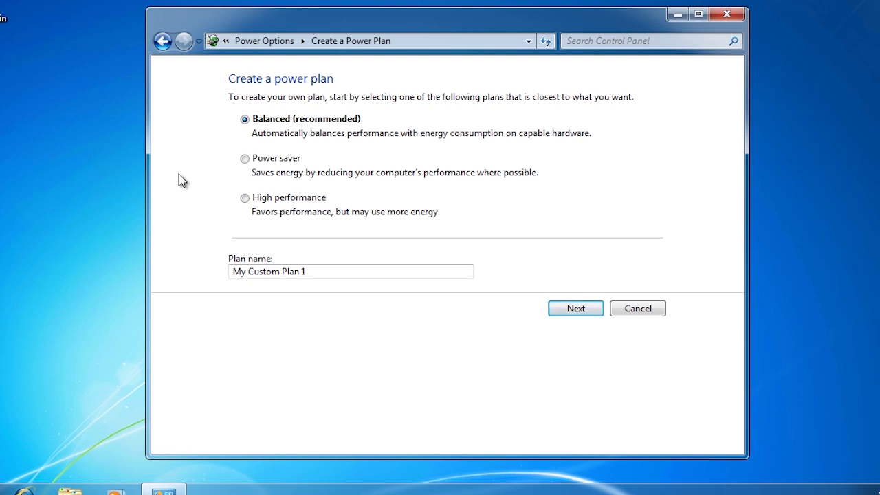
left_click(244, 198)
left_click_drag(316, 269, 204, 271)
type("Ultra High Performace")
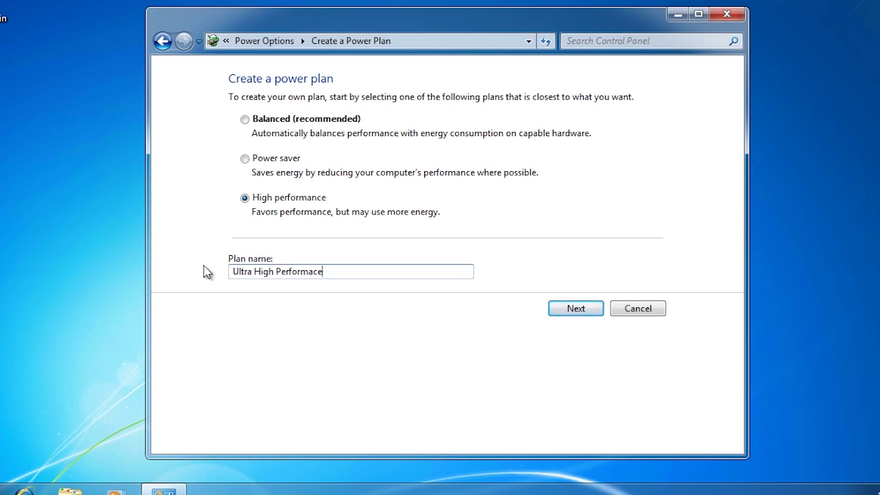
left_click(582, 309)
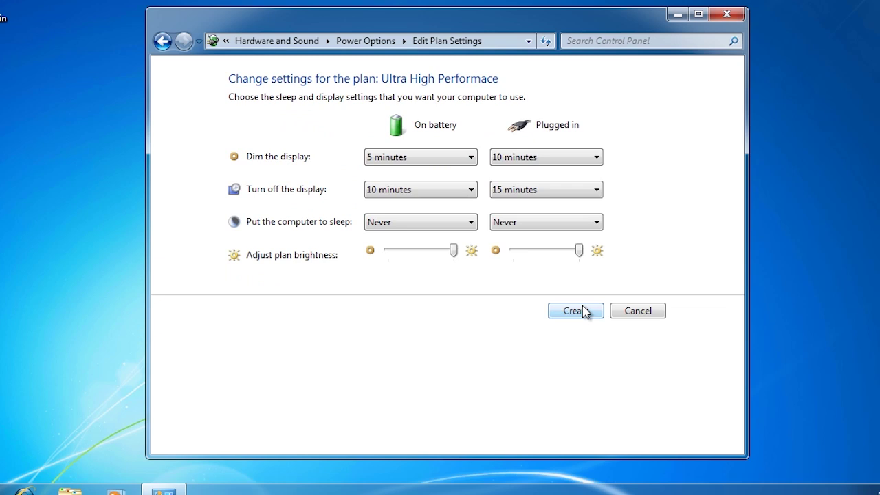
Set plugged-in dim display, turn off display and sleep to Never, and create the plan
left_click(580, 163)
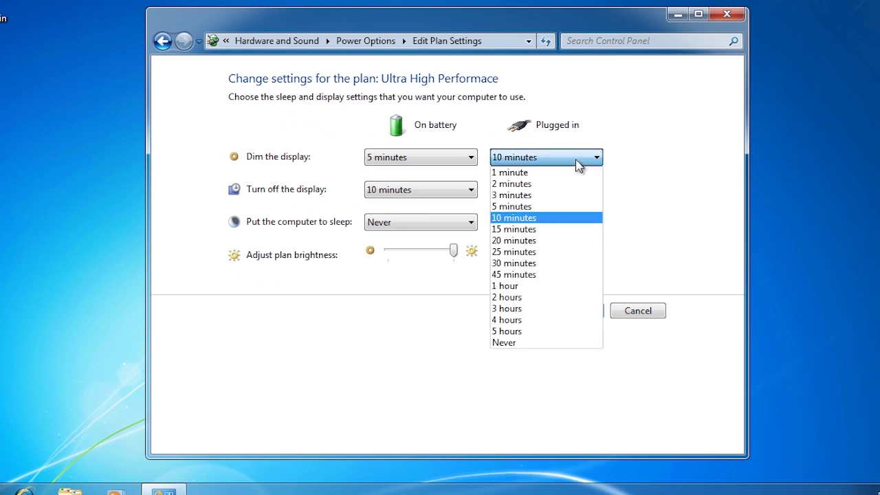
left_click(541, 348)
left_click(540, 195)
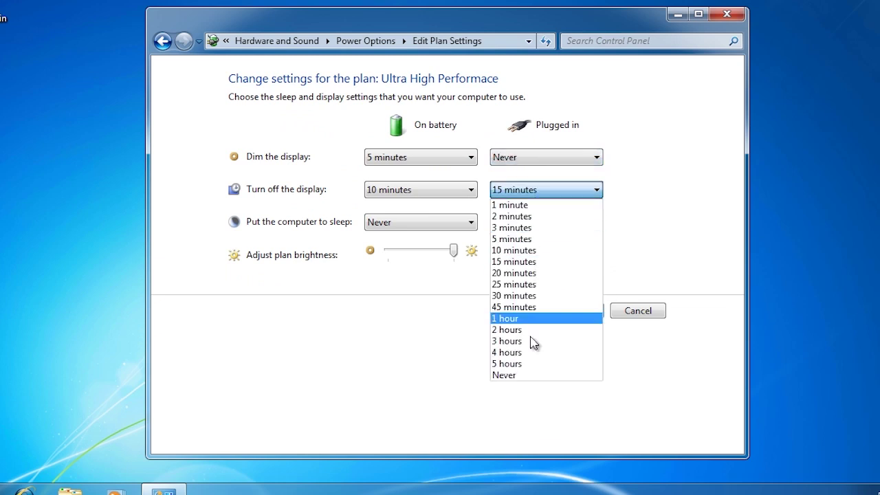
left_click(512, 376)
left_click(524, 222)
left_click(528, 411)
left_click(569, 313)
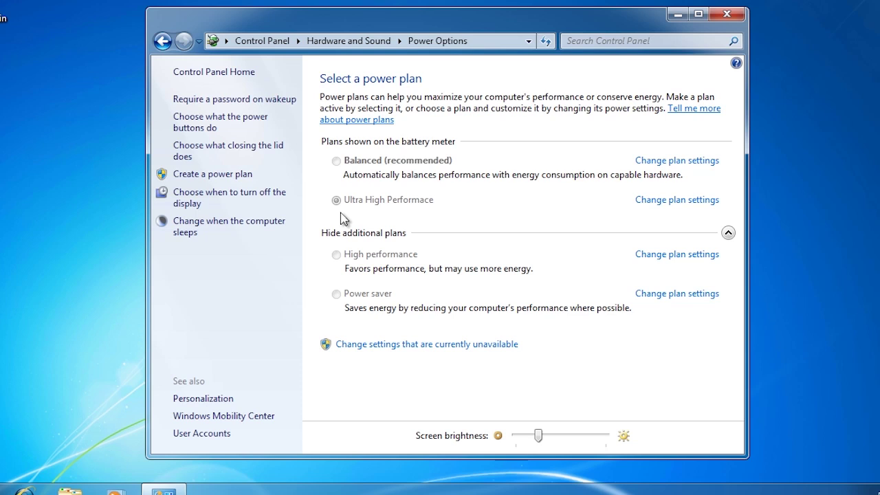
In the plan's advanced power settings, turn Allow hybrid sleep on for battery
left_click(641, 204)
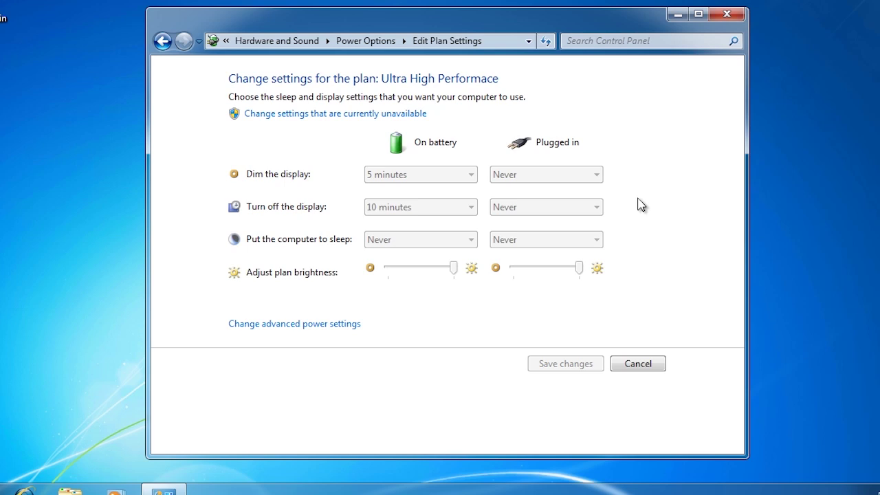
left_click(233, 333)
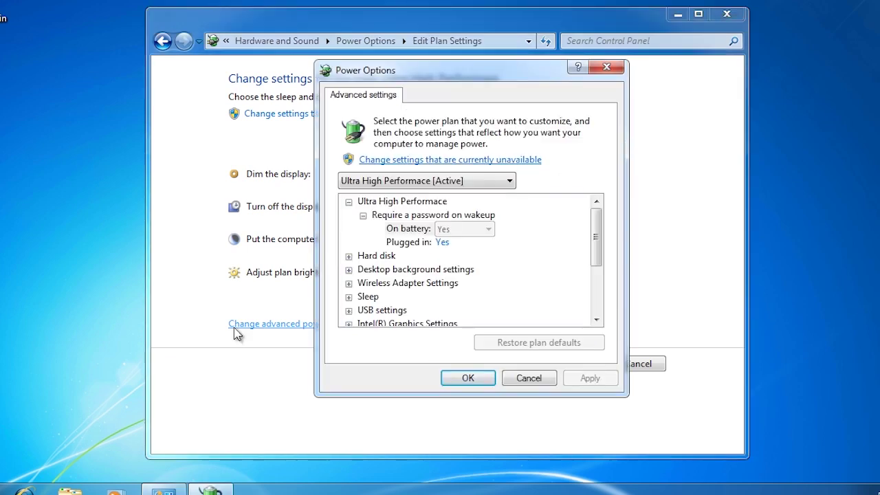
left_click(348, 297)
left_click(363, 270)
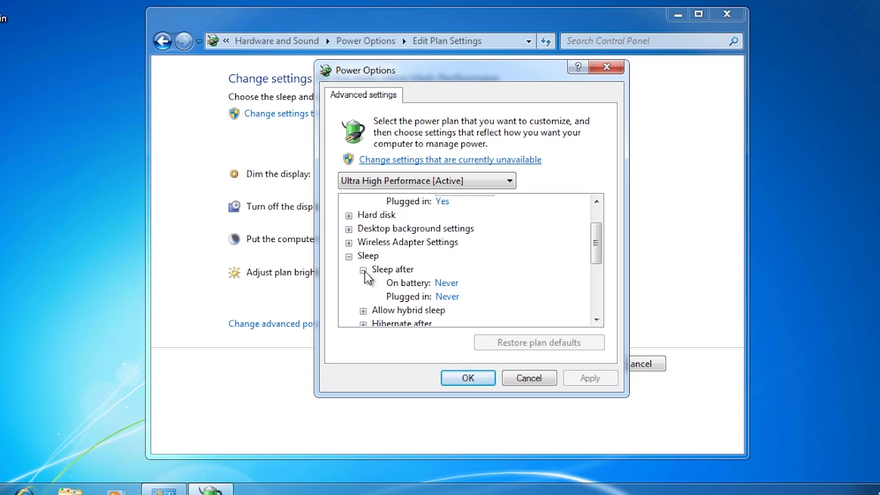
left_click(363, 270)
left_click(363, 284)
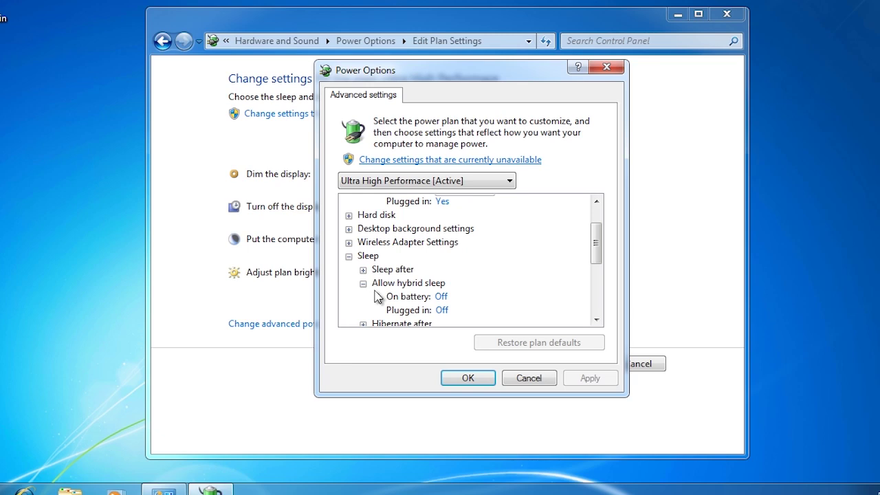
left_click(444, 301)
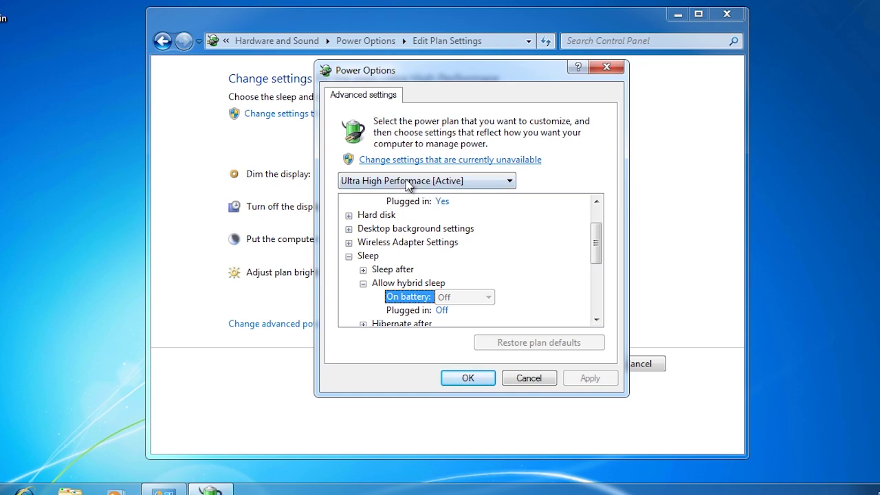
left_click(389, 160)
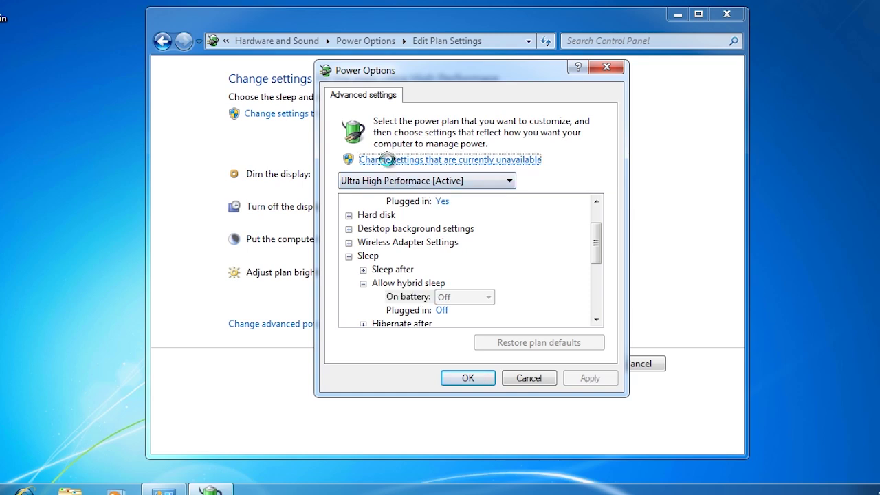
left_click(487, 285)
left_click(473, 307)
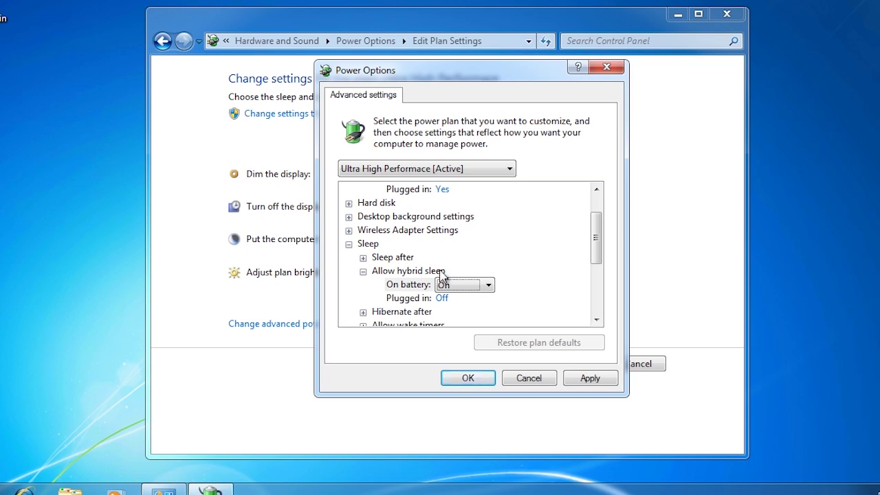
Keep the Wireless Adapter Power Saving Mode on battery at Maximum Performance
left_click(349, 230)
left_click(362, 244)
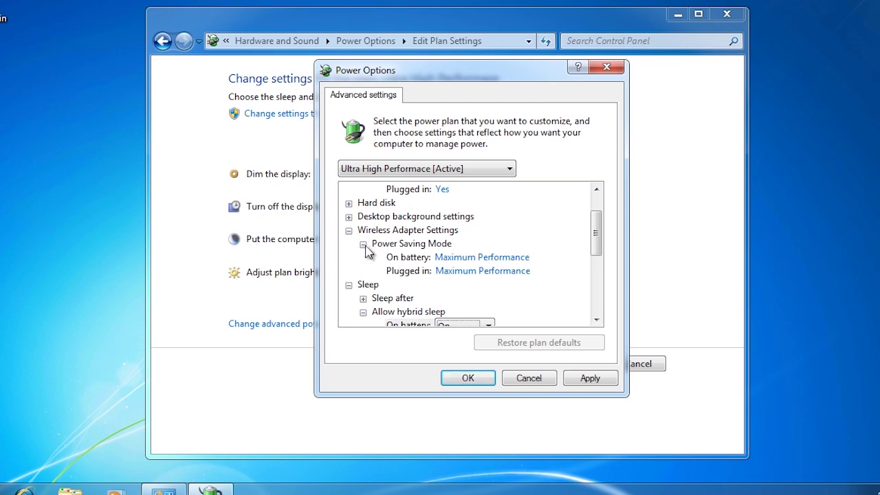
left_click(460, 257)
left_click(537, 258)
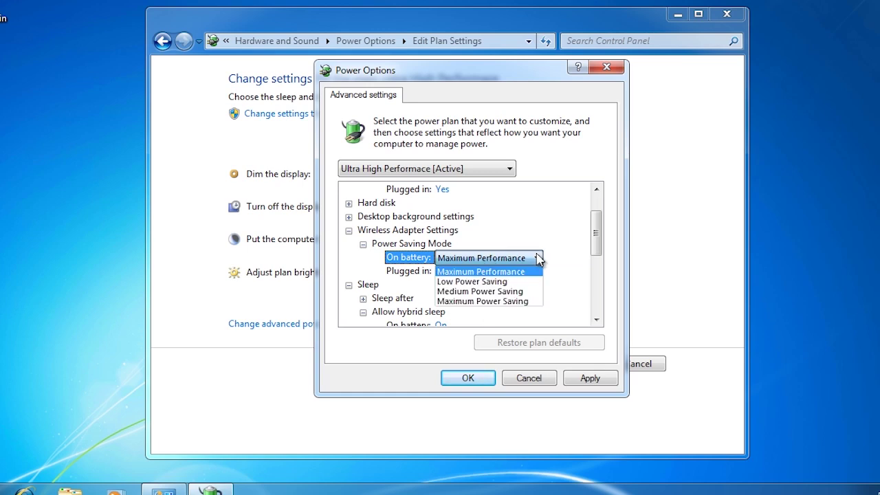
left_click(597, 247)
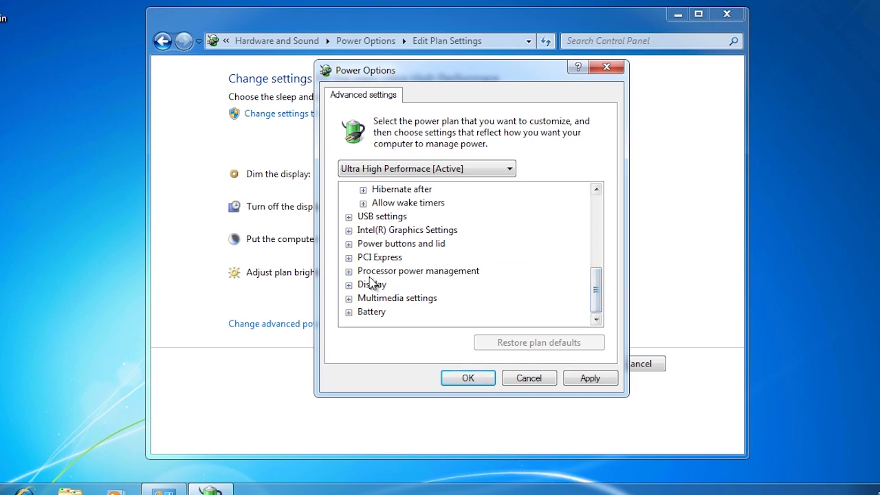
Inspect Processor power management's Minimum processor state, then cancel the advanced settings
left_click(350, 272)
left_click(364, 285)
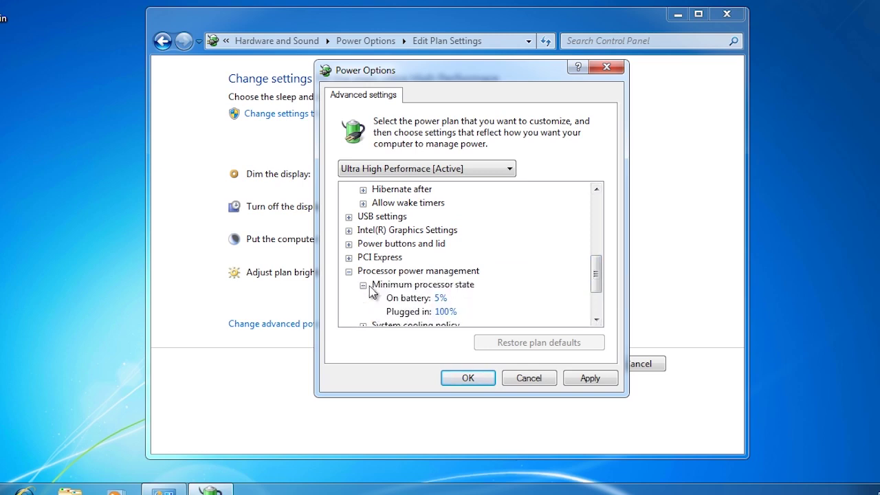
left_click_drag(594, 273, 597, 294)
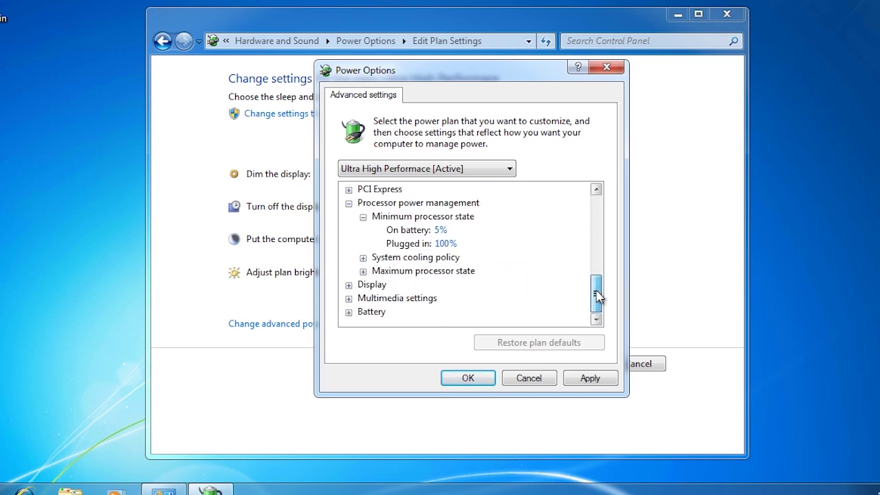
left_click(546, 373)
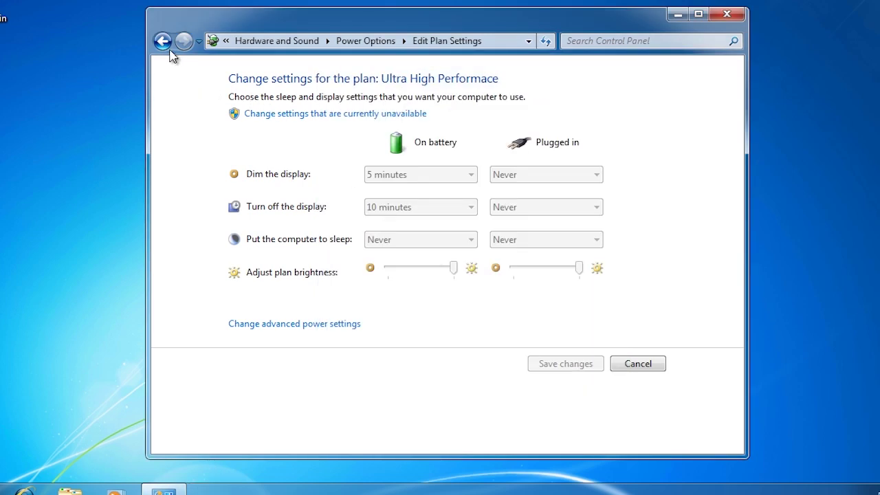
Review the power button and lid actions, leaving them at Sleep without saving
left_click(163, 45)
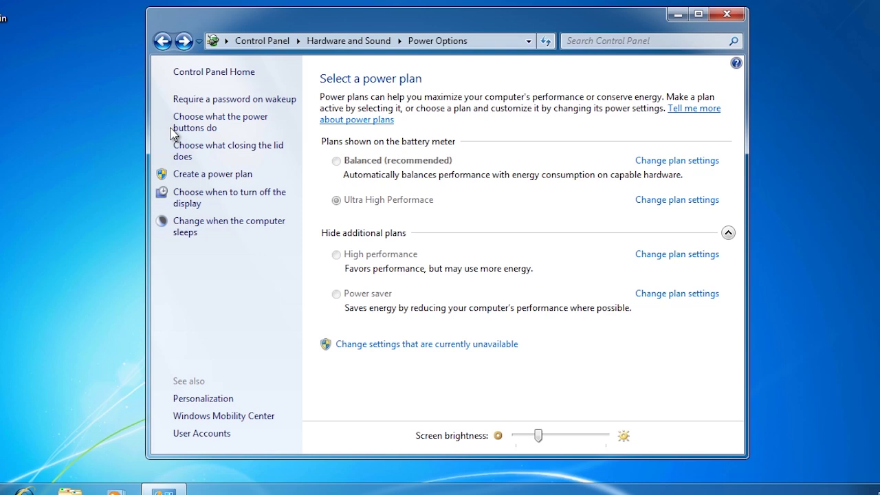
left_click(177, 128)
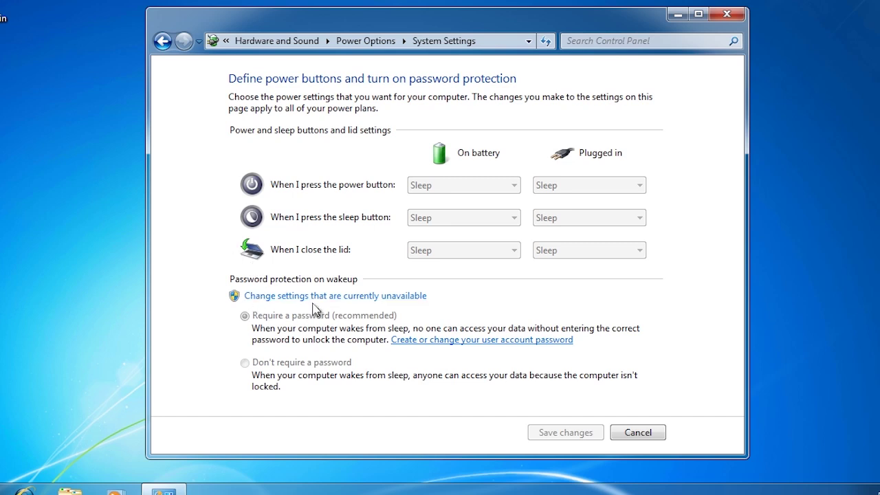
left_click(422, 296)
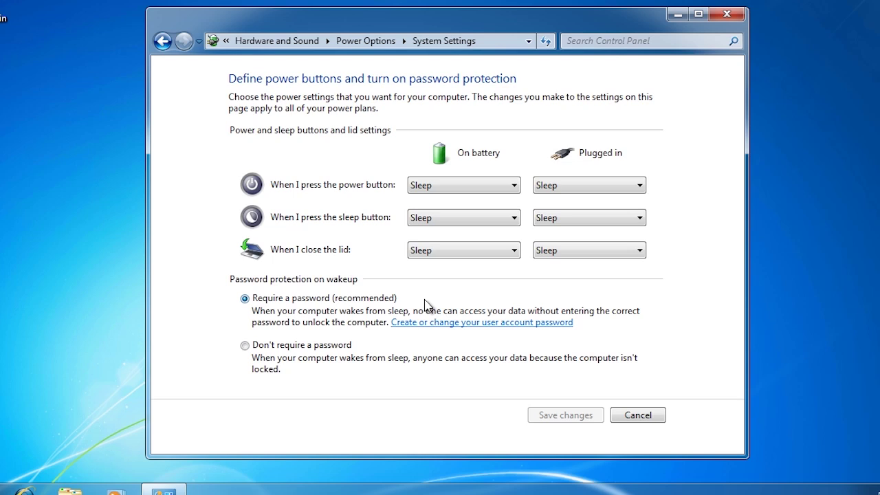
left_click(487, 187)
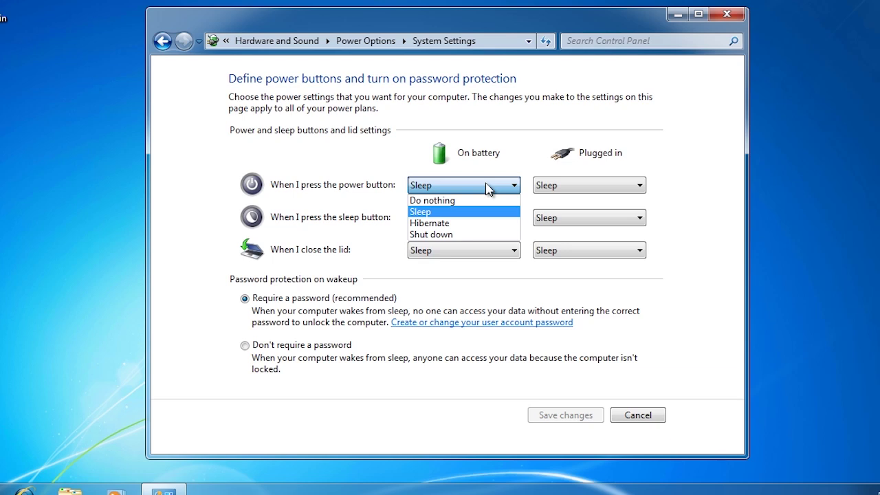
left_click(486, 188)
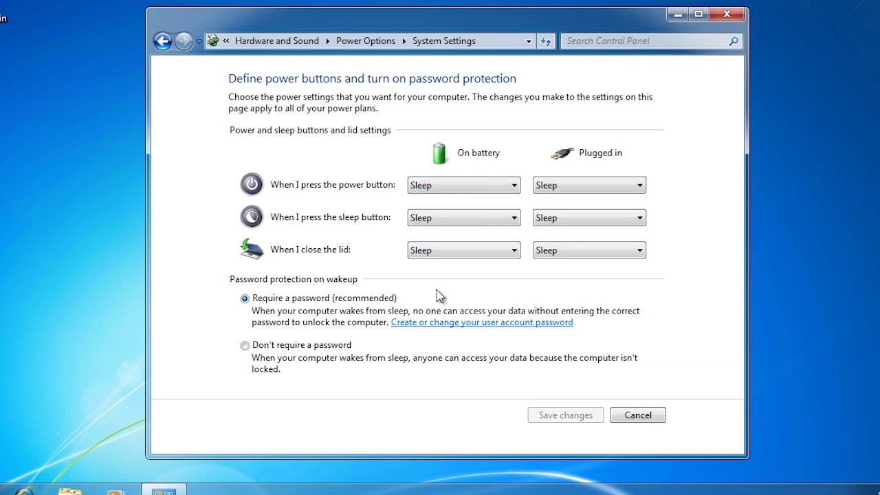
left_click(487, 189)
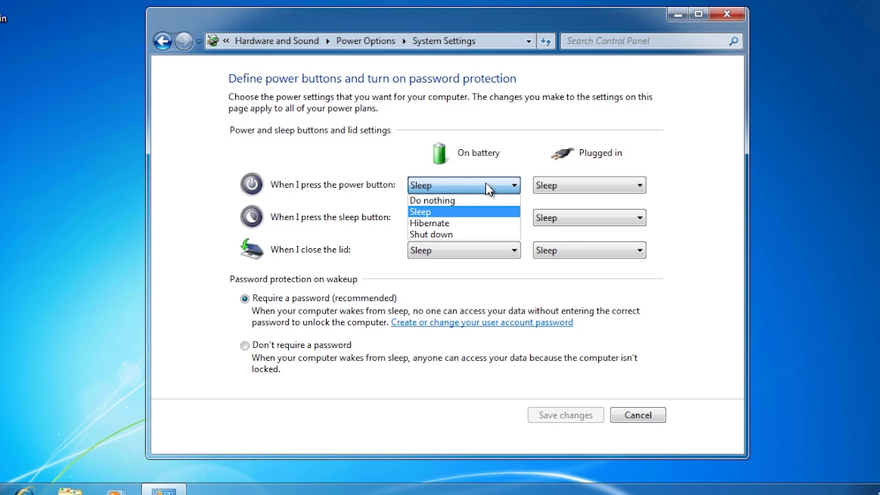
left_click(160, 42)
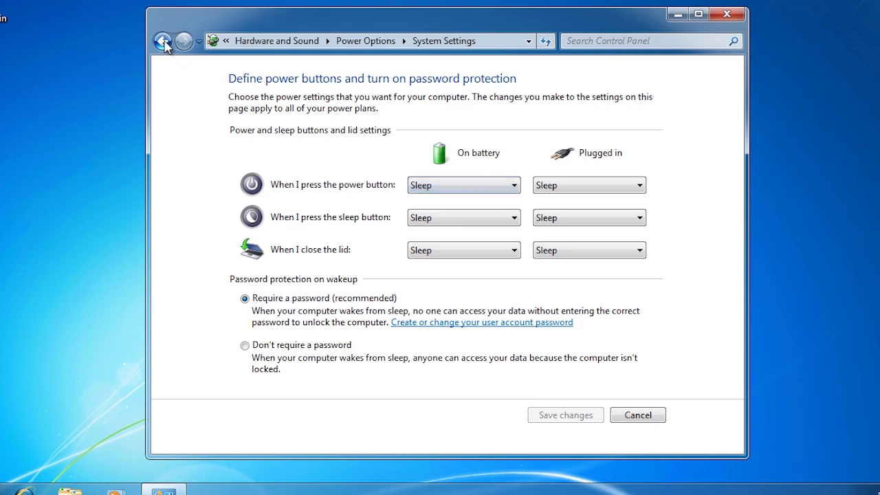
left_click(162, 41)
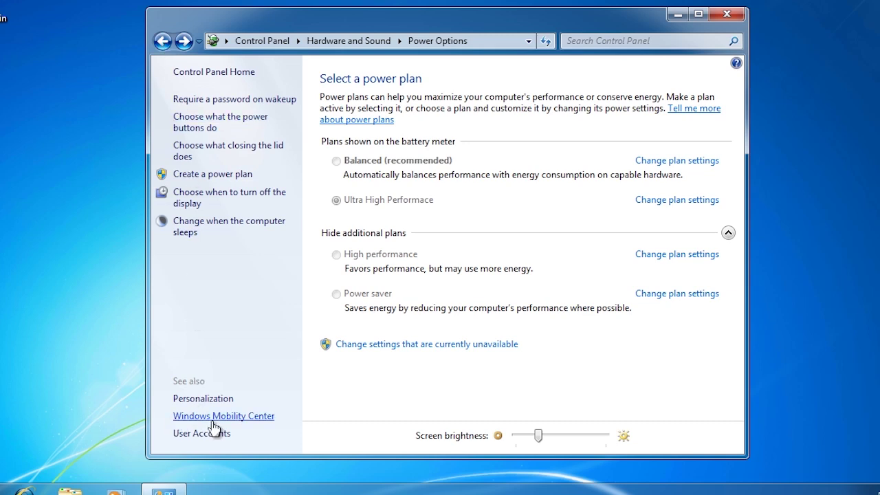
Open Windows Mobility Center and mute the speaker volume
left_click(177, 418)
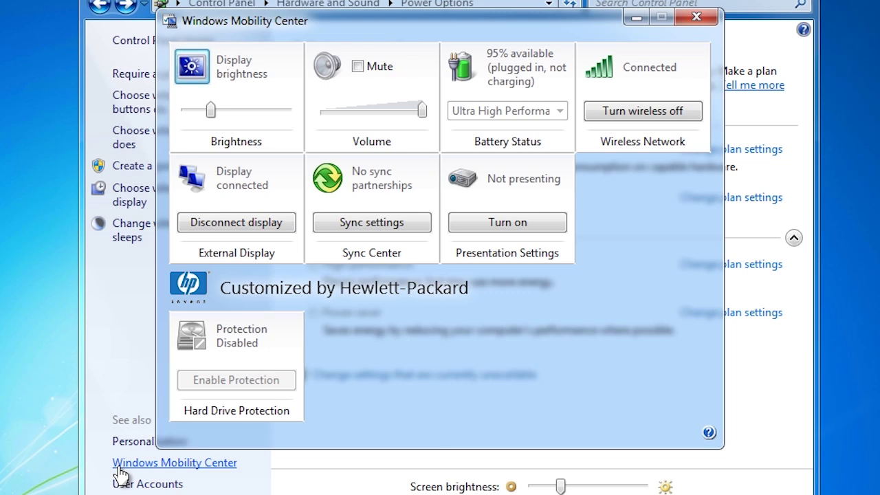
left_click(358, 66)
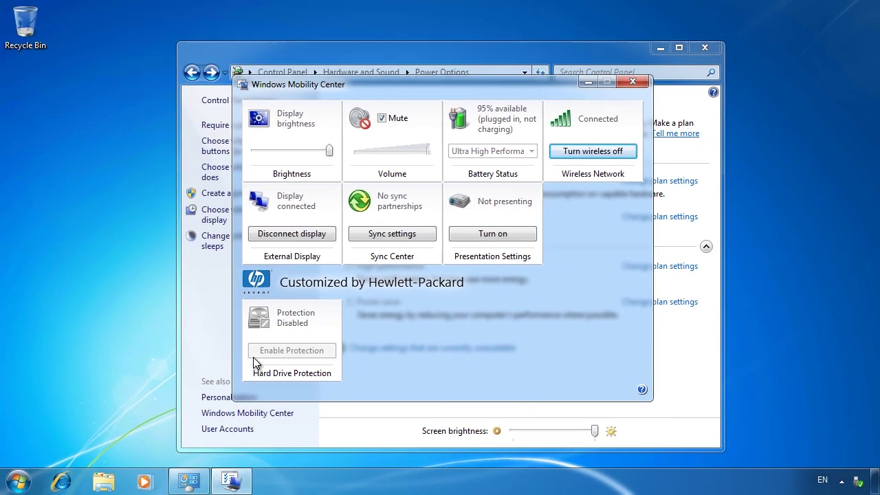
Launch cmd from the Start search as administrator, approving the UAC prompt
left_click(18, 481)
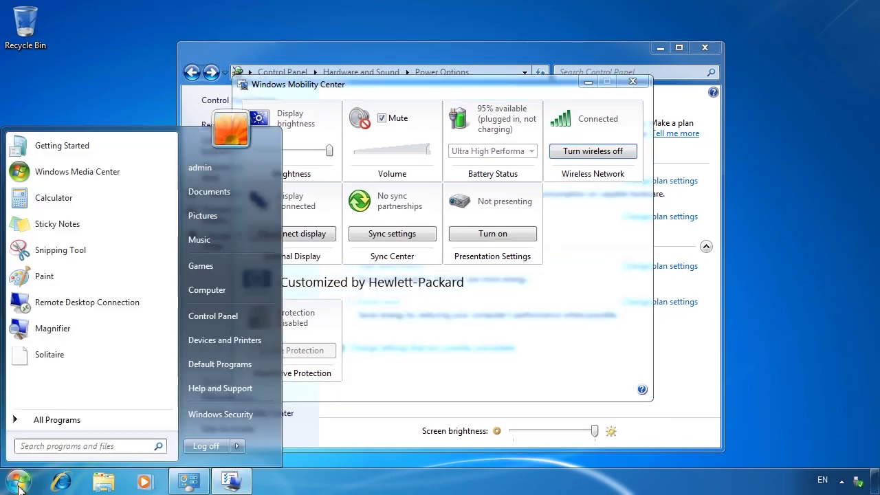
type("cmd")
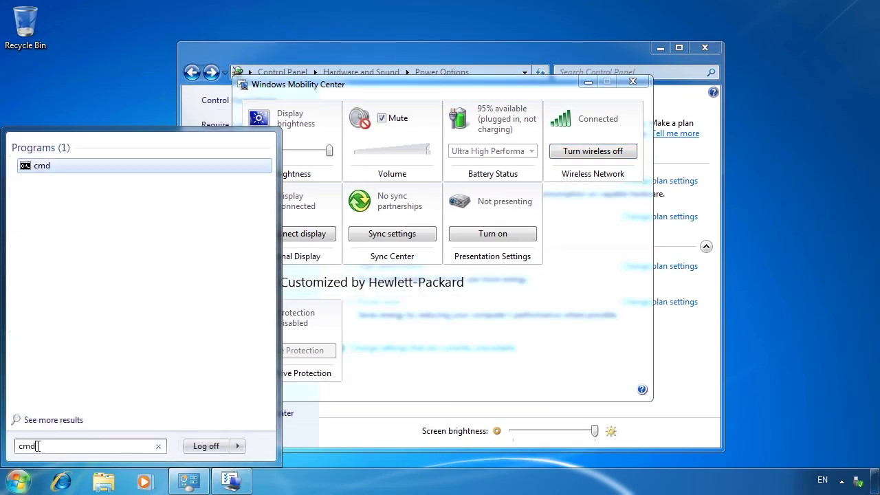
right_click(34, 173)
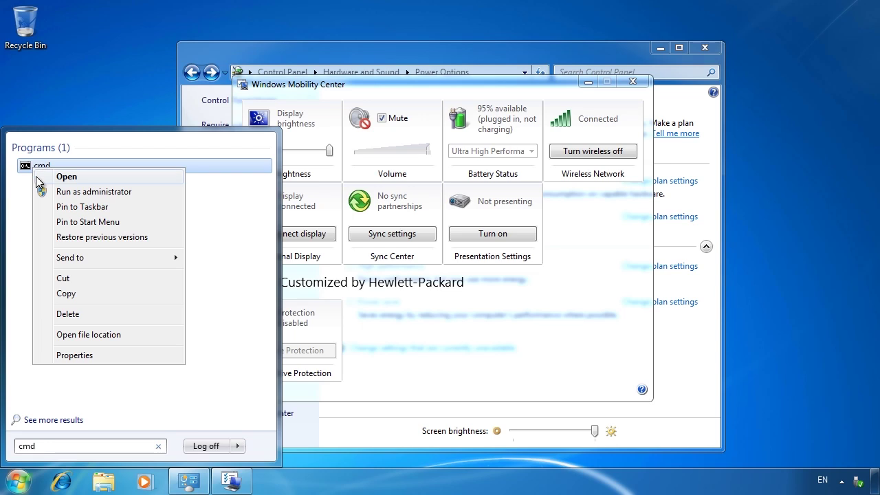
left_click(165, 191)
left_click(215, 282)
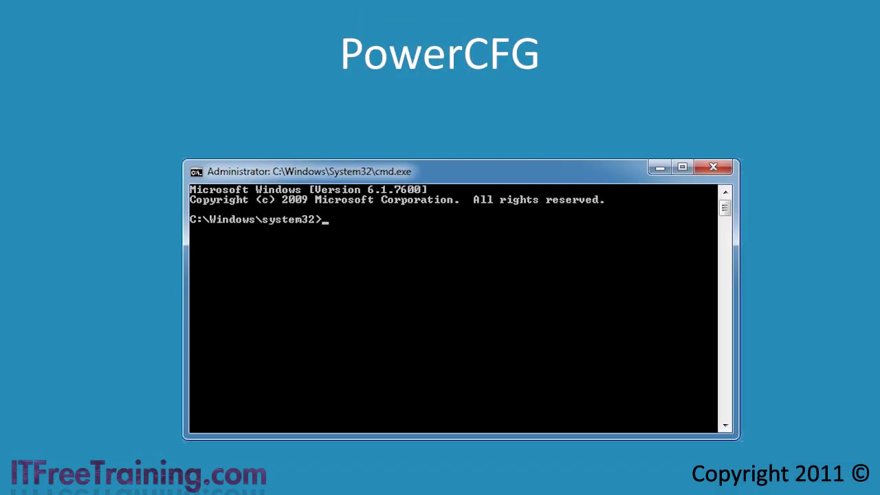
Switch to the drive root with cd \ and list all power plans using powercfg -list
type("cd \\")
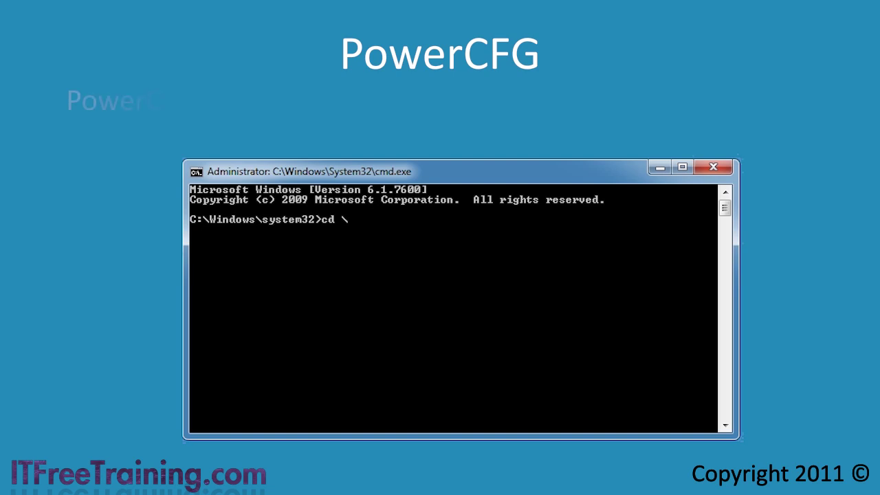
key("Return")
type("powercfg -list")
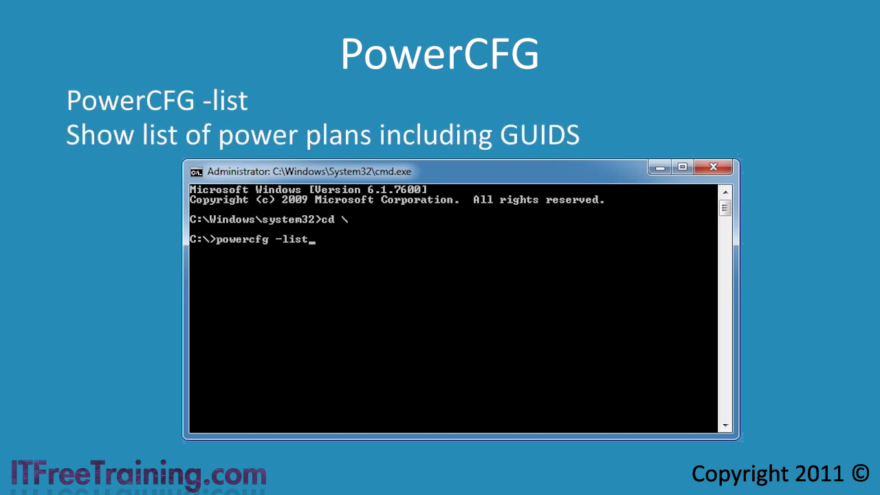
key("Return")
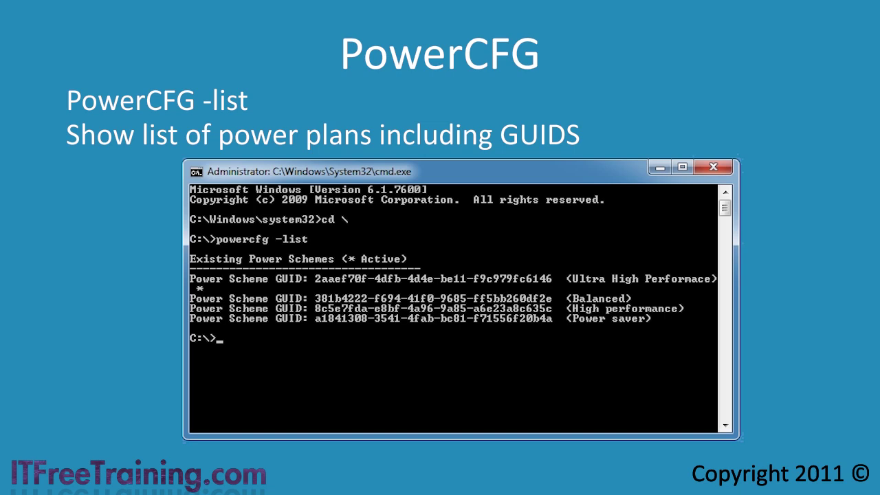
Activate Balanced with powercfg -setactive and its GUID, then run powercfg -devicequery wake_from_any
type("powercfg -setactive")
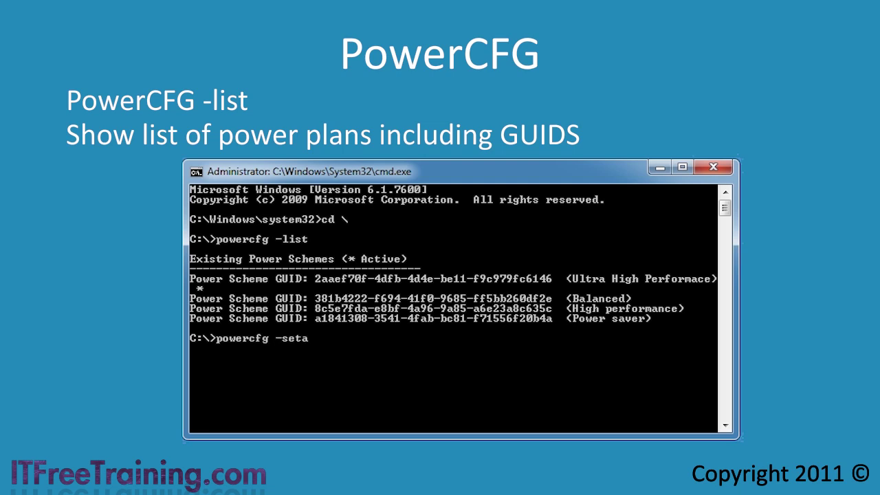
right_click(340, 322)
left_click(404, 370)
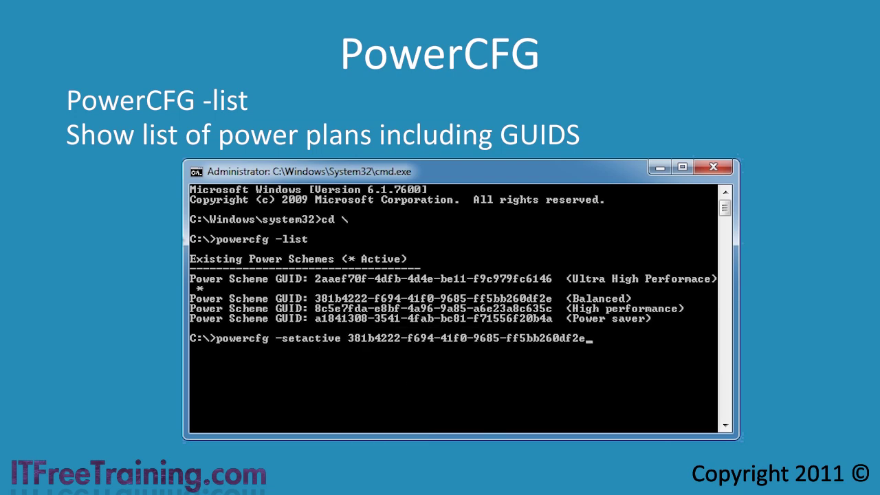
key("Return")
type("powercfg -devicequery wake_from_any")
key("Return")
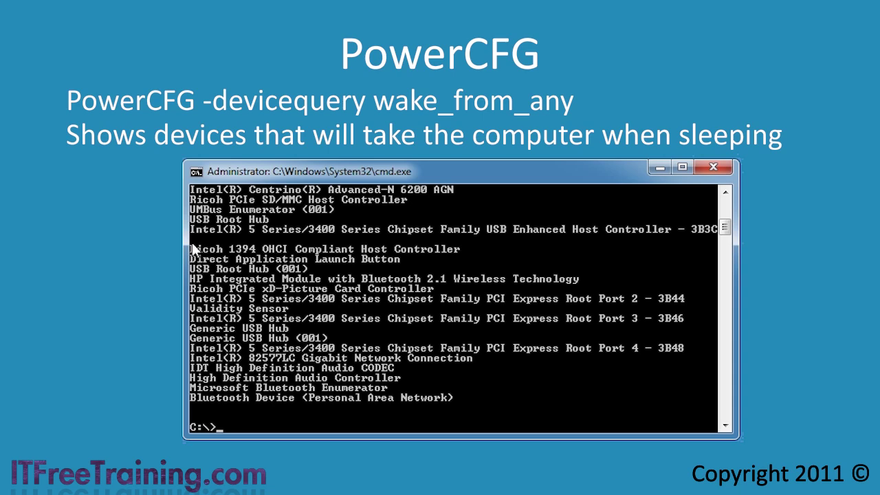
Run powercfg -energy to trace the system for 60 seconds and generate energy-report.html
type("powercfg -energy")
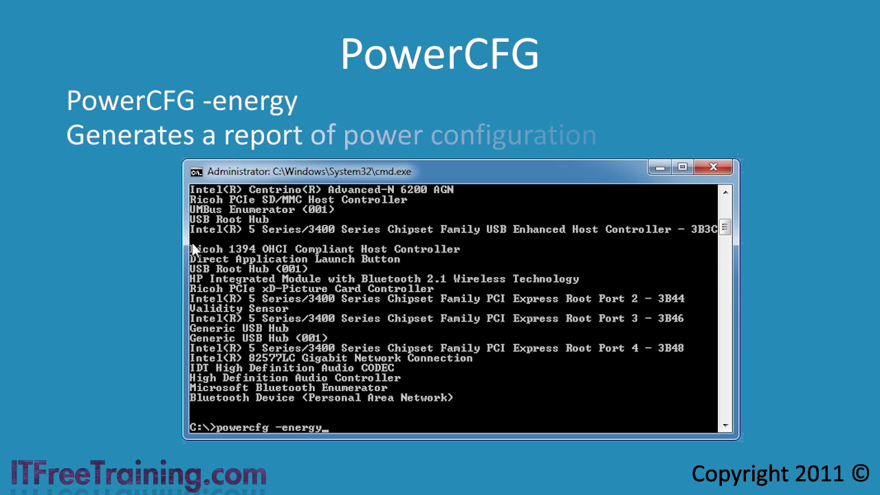
key("Return")
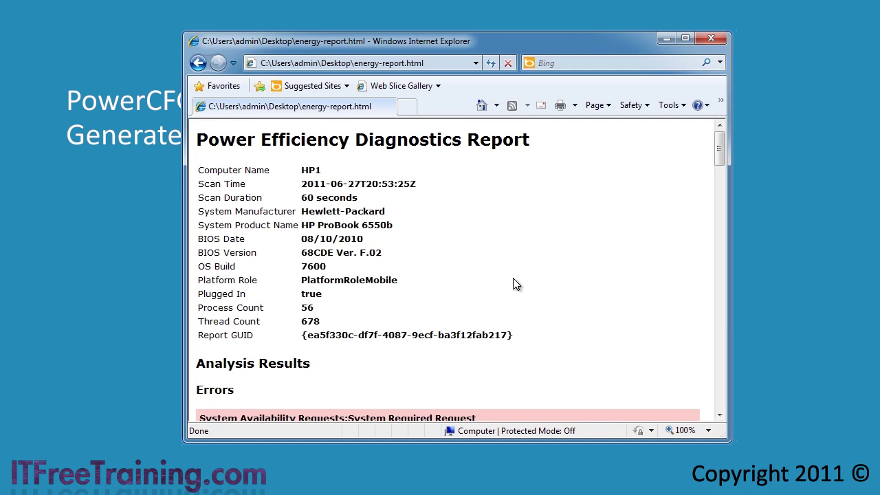
Scroll through the report's CryptSvc, PCI Express ASPM and audiodg.exe findings, then close it
left_click_drag(720, 138, 721, 165)
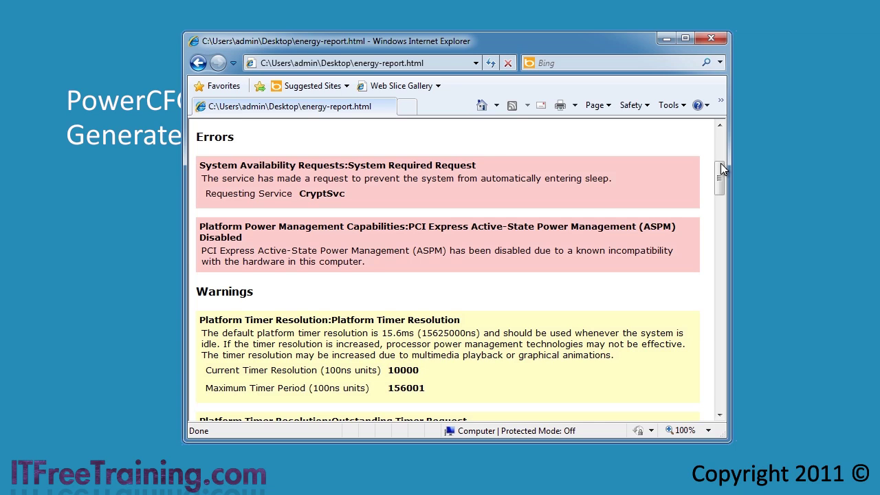
left_click_drag(721, 163, 722, 215)
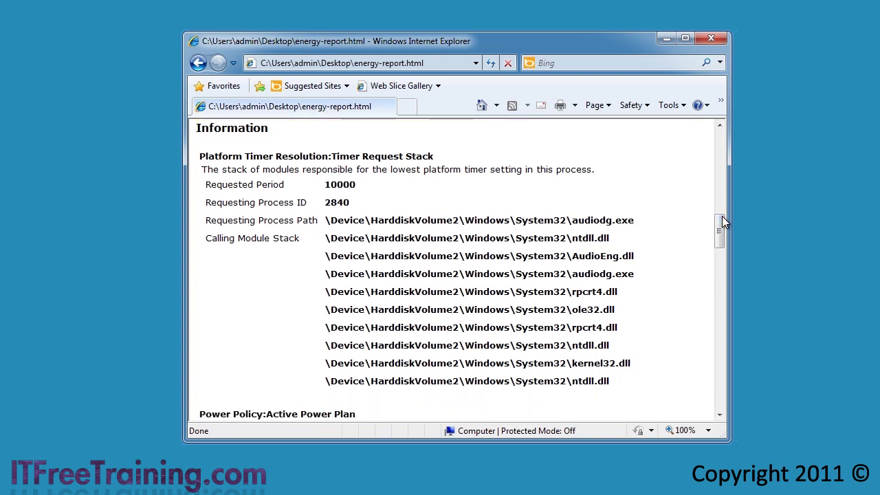
left_click(714, 36)
Export the Balanced plan by its GUID to a file named balanced with powercfg -export
type("powercfg -exp")
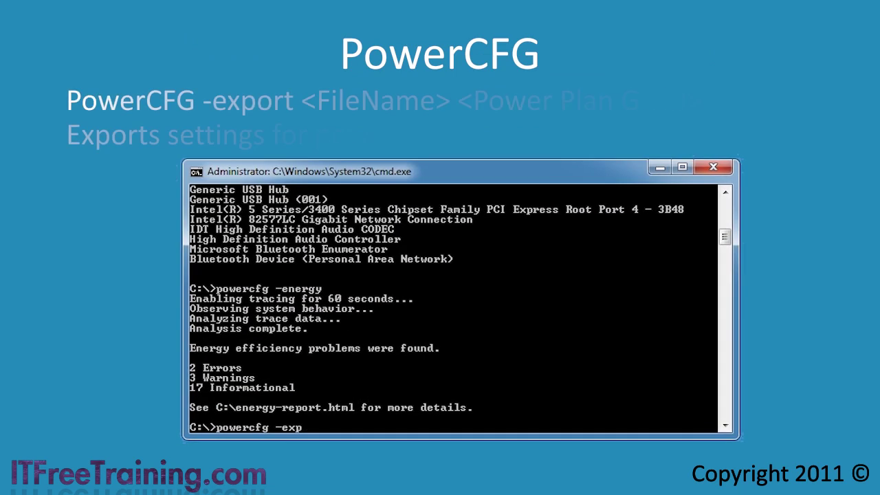
type("ort balanced")
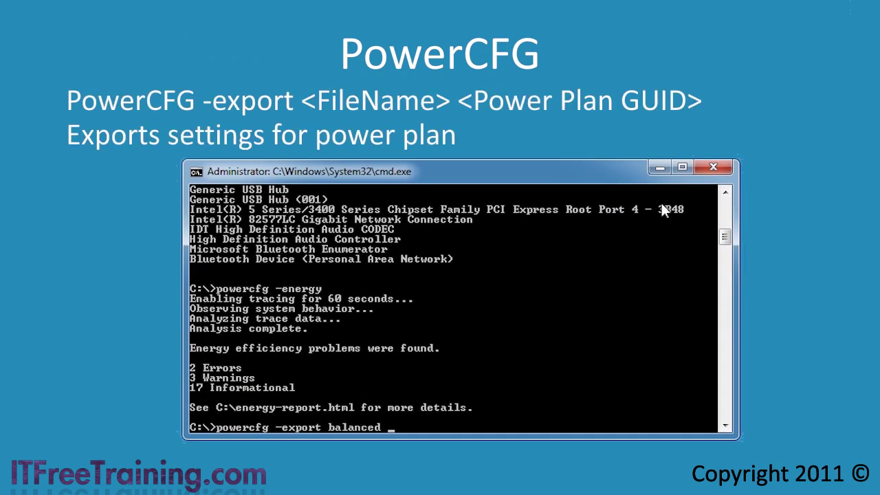
right_click(549, 328)
left_click(625, 374)
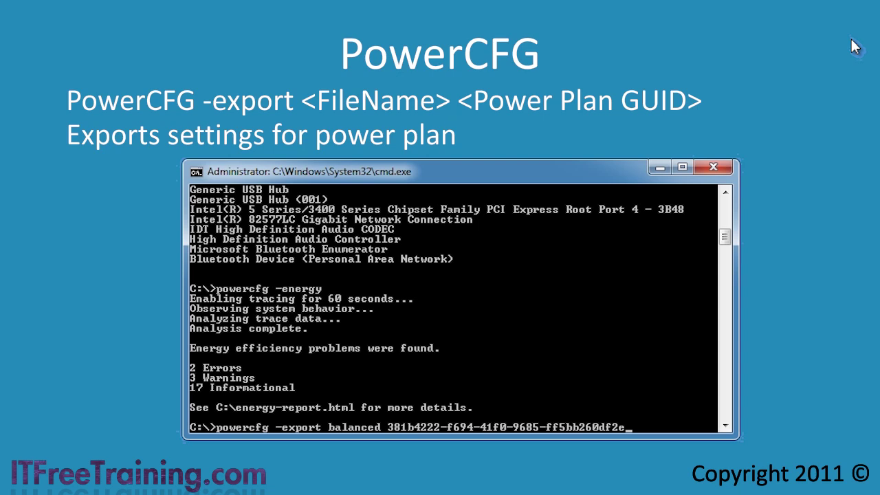
key("Return")
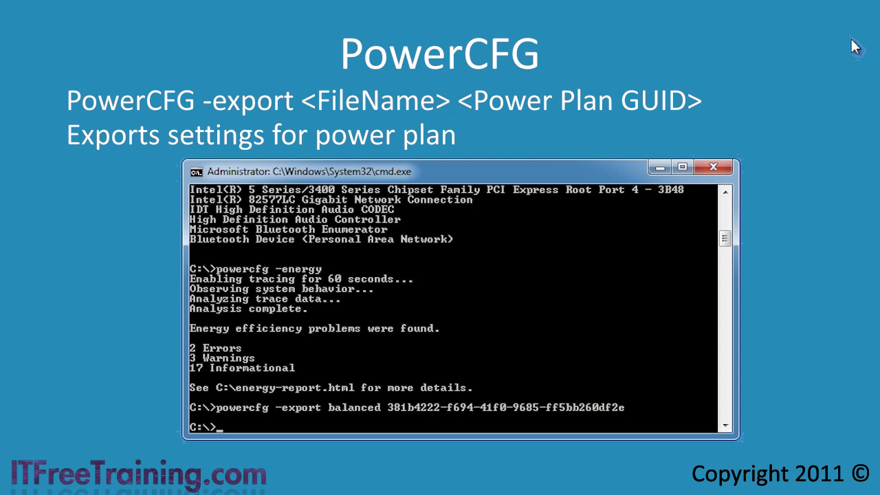
Attempt to delete the active Balanced plan, which is refused, then list all schemes with powercfg -L
type("powercfg")
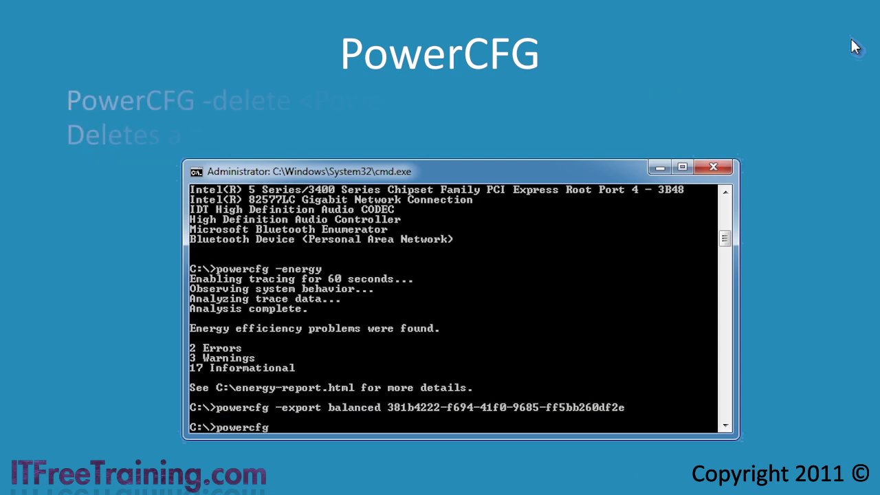
type(" -delete")
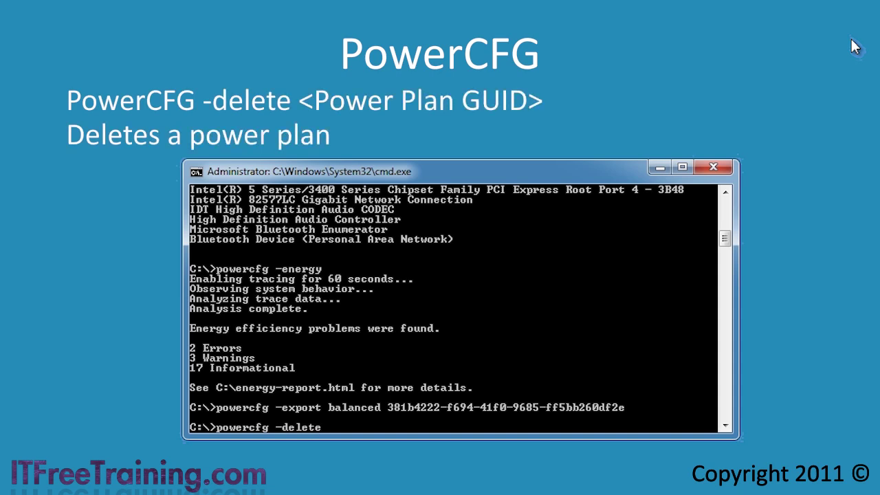
right_click(583, 323)
left_click(622, 364)
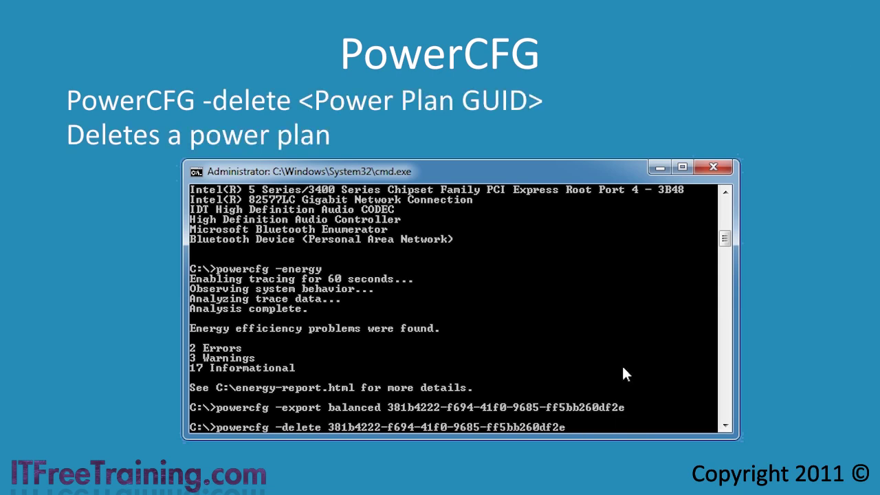
key("Return")
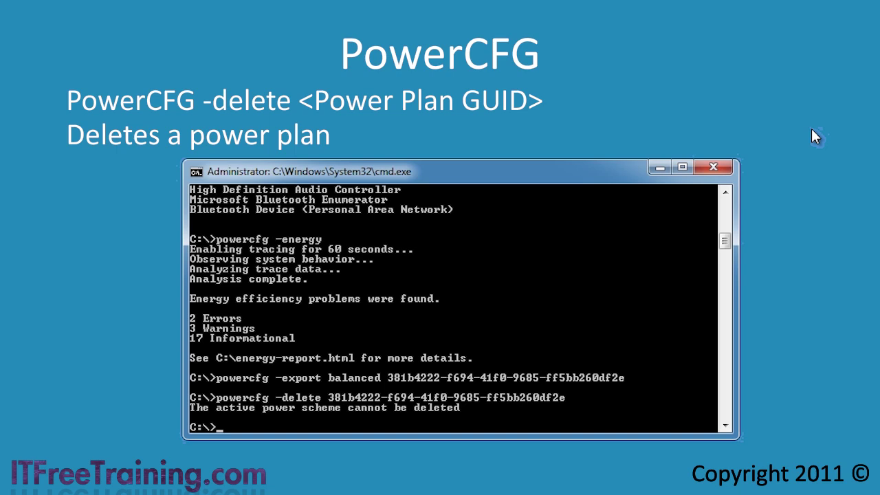
type("powercfg -L")
key("Return")
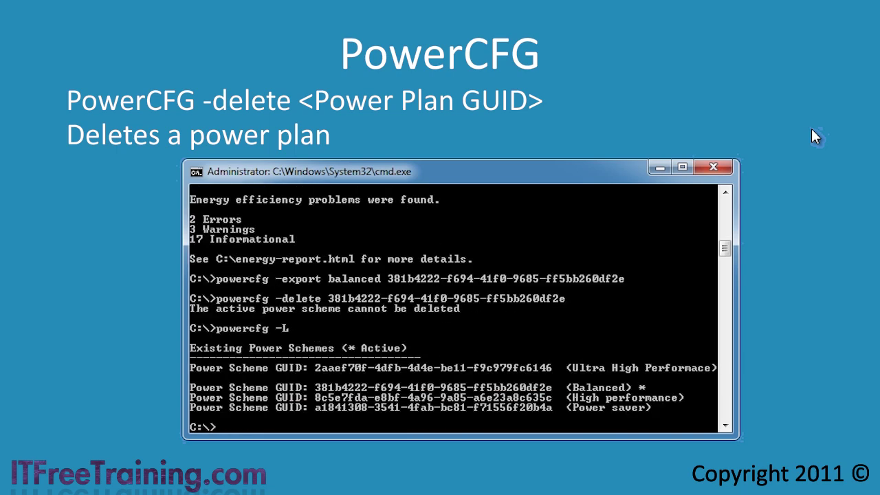
Copy the Ultra High Performace plan's GUID from the listing and delete that plan with powercfg -delete
right_click(315, 365)
left_click(359, 260)
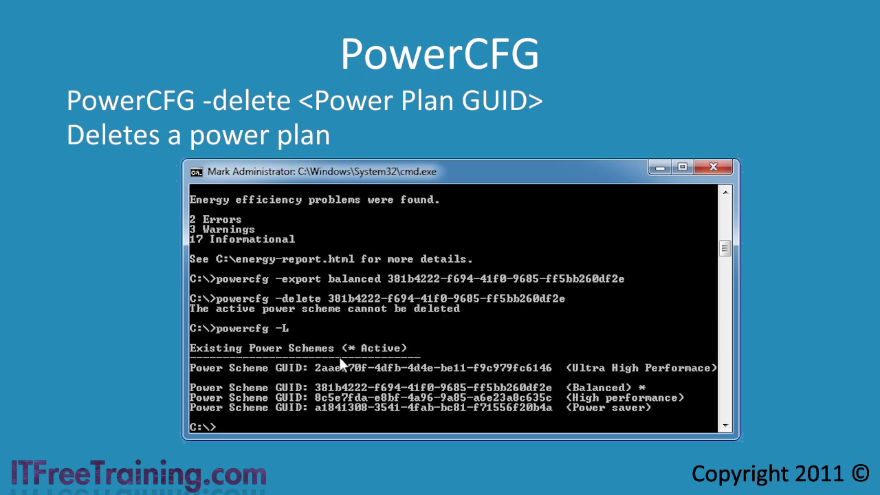
left_click_drag(317, 364, 540, 366)
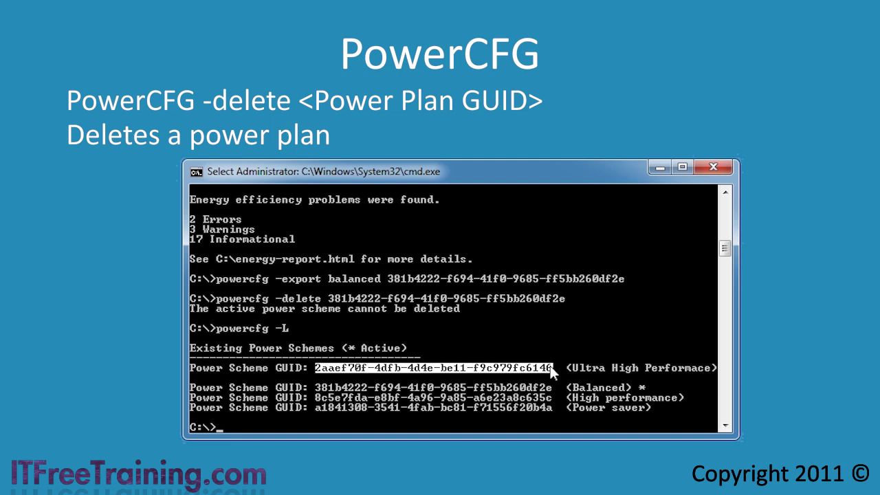
key("Return")
type("power")
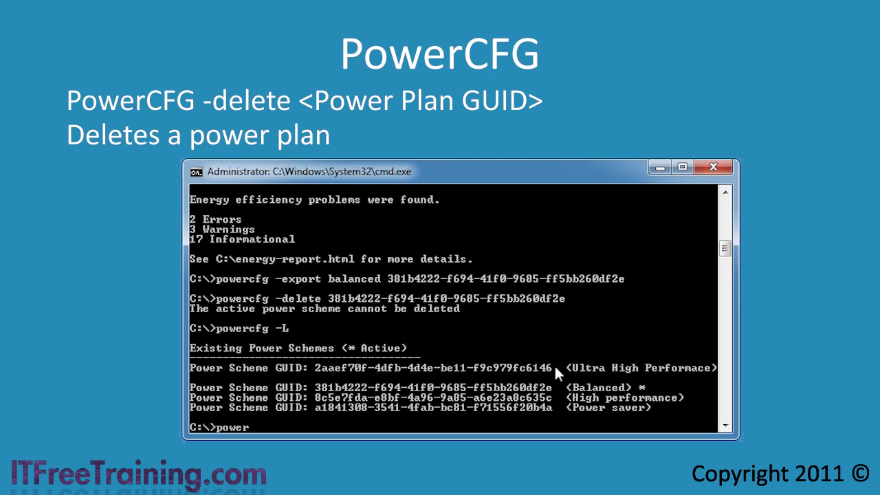
type("cfg -delete")
right_click(529, 361)
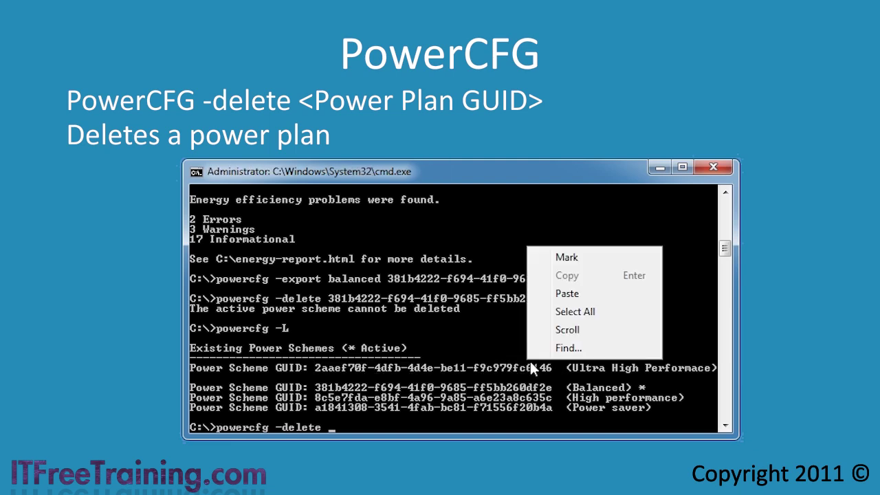
left_click(602, 293)
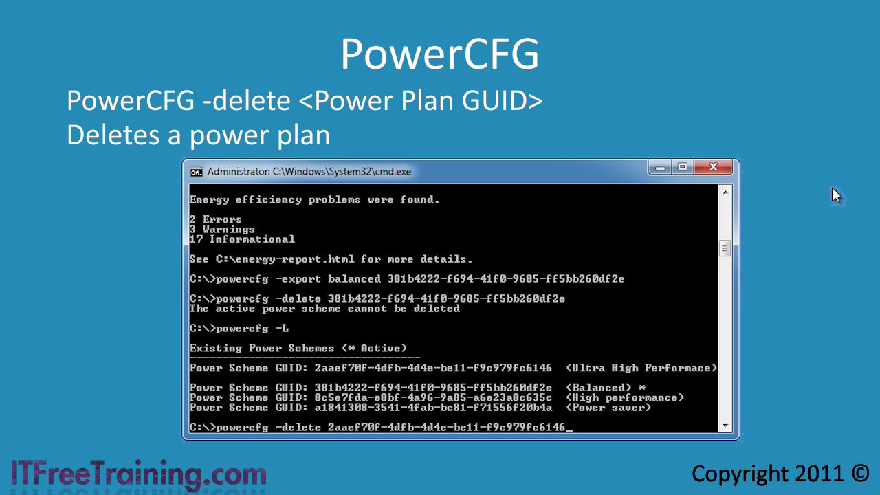
key("Return")
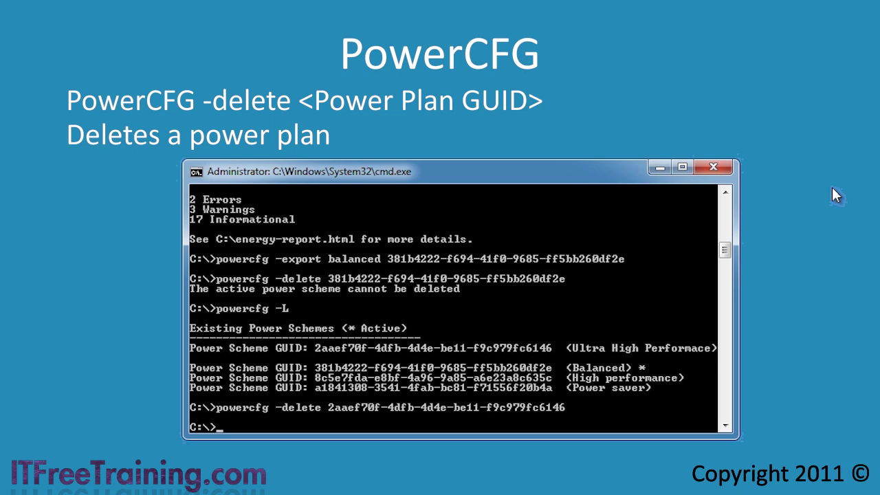
Import the saved plan from c:\balanced with powercfg -import after the path-less import fails
type("powercf")
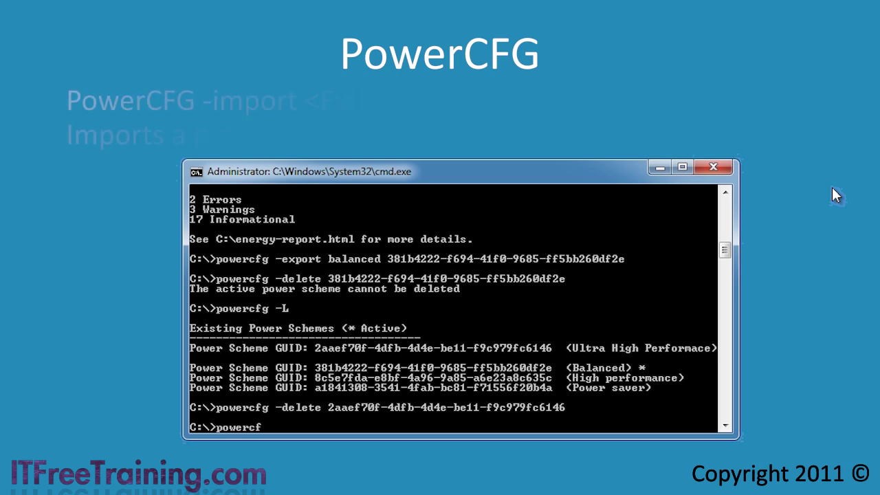
type("g -import ")
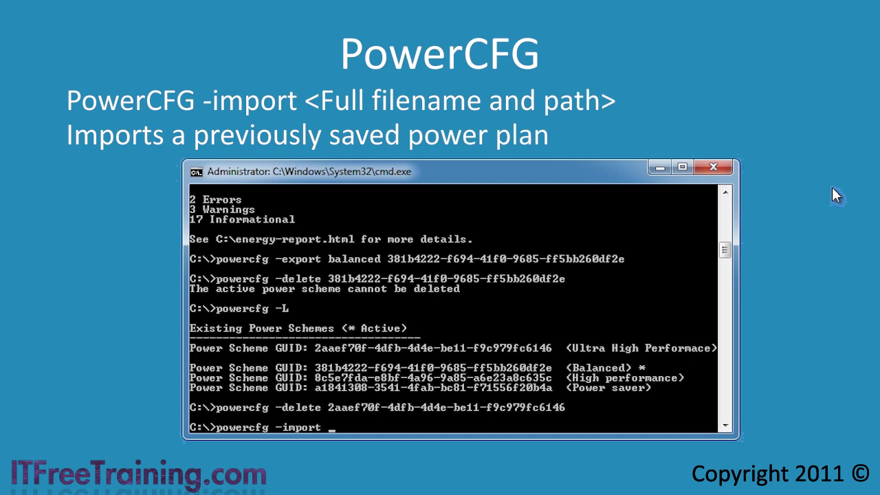
type("balanced")
key("Return")
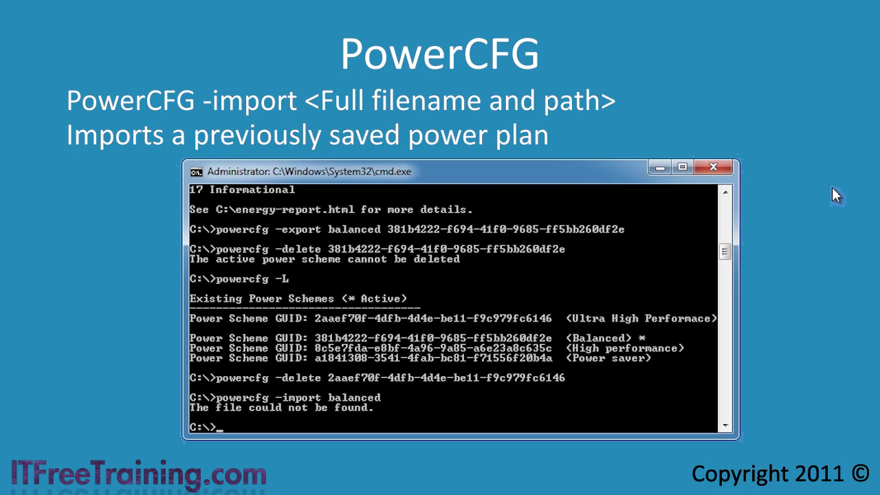
type("powercfg -import c:\b")
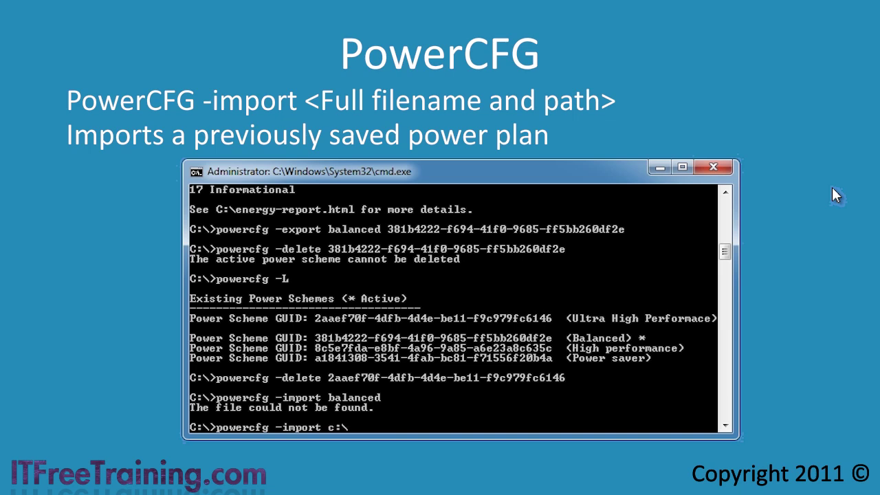
key("Tab")
key("Return")
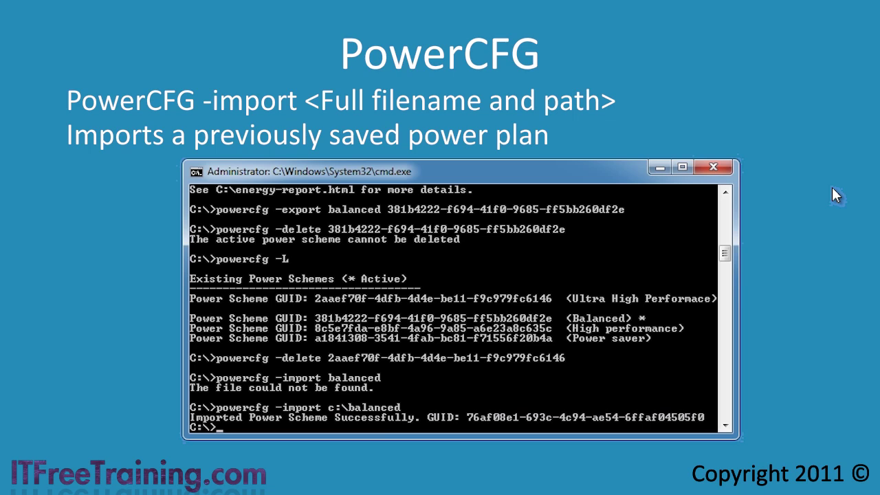